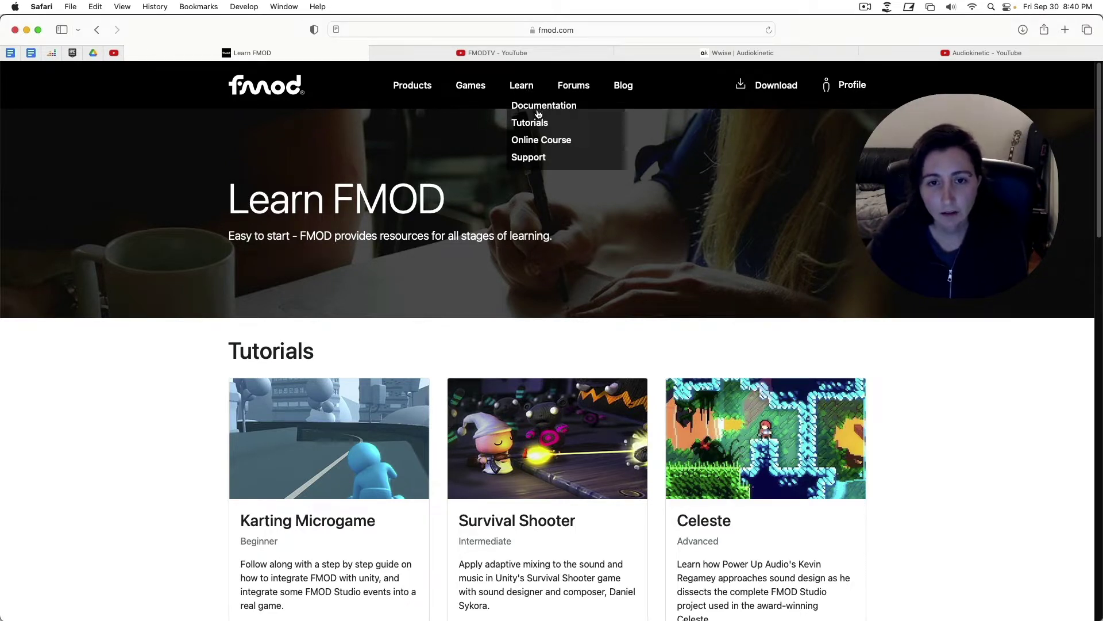
scroll(835, 432, down, 3)
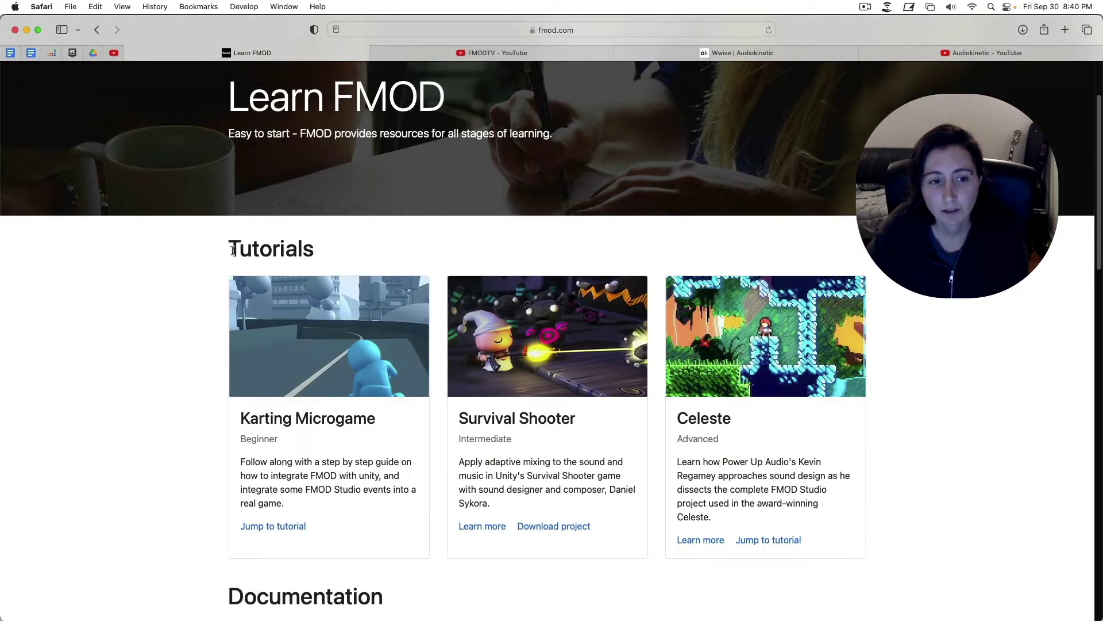
drag(230, 249, 336, 257)
scroll(442, 365, down, 5)
drag(226, 366, 414, 379)
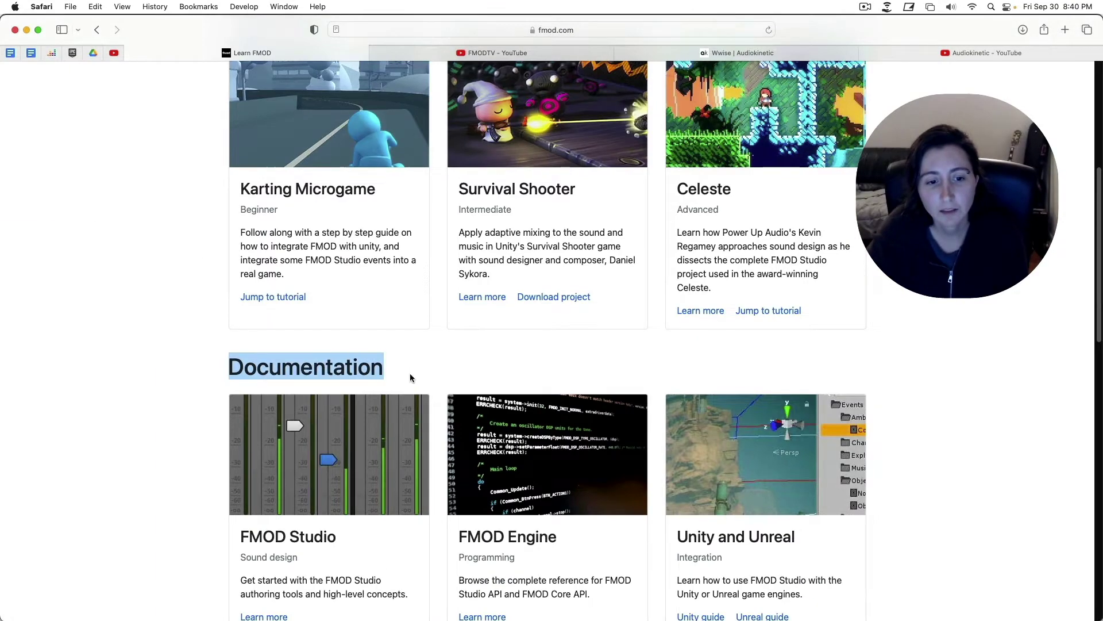
scroll(412, 379, down, 8)
drag(226, 303, 388, 317)
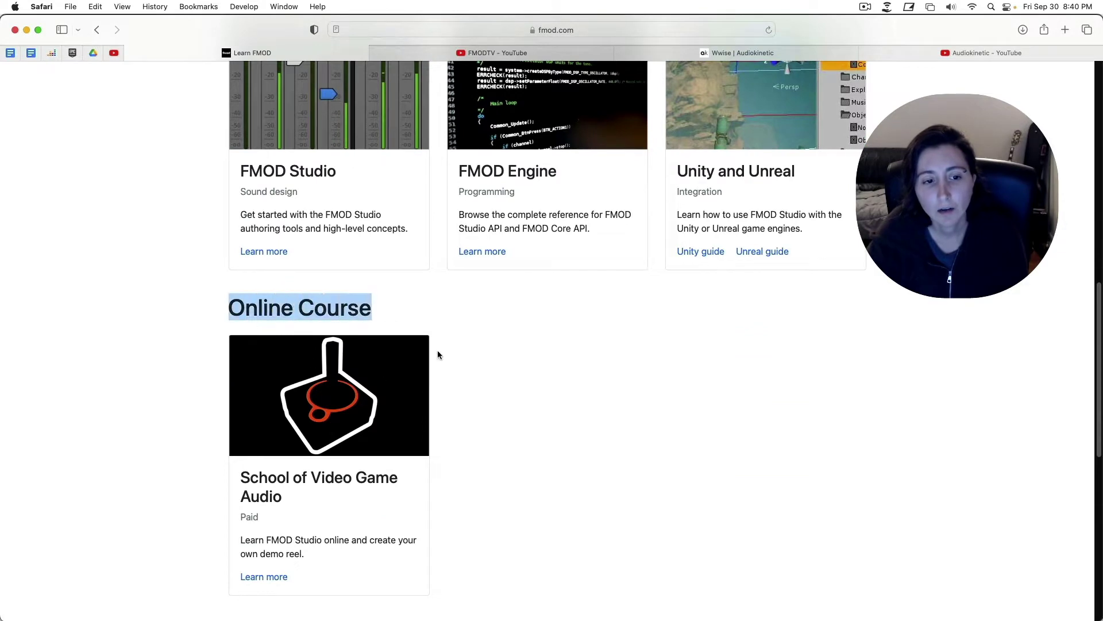
scroll(525, 394, down, 5)
scroll(525, 394, down, 1)
scroll(525, 395, down, 4)
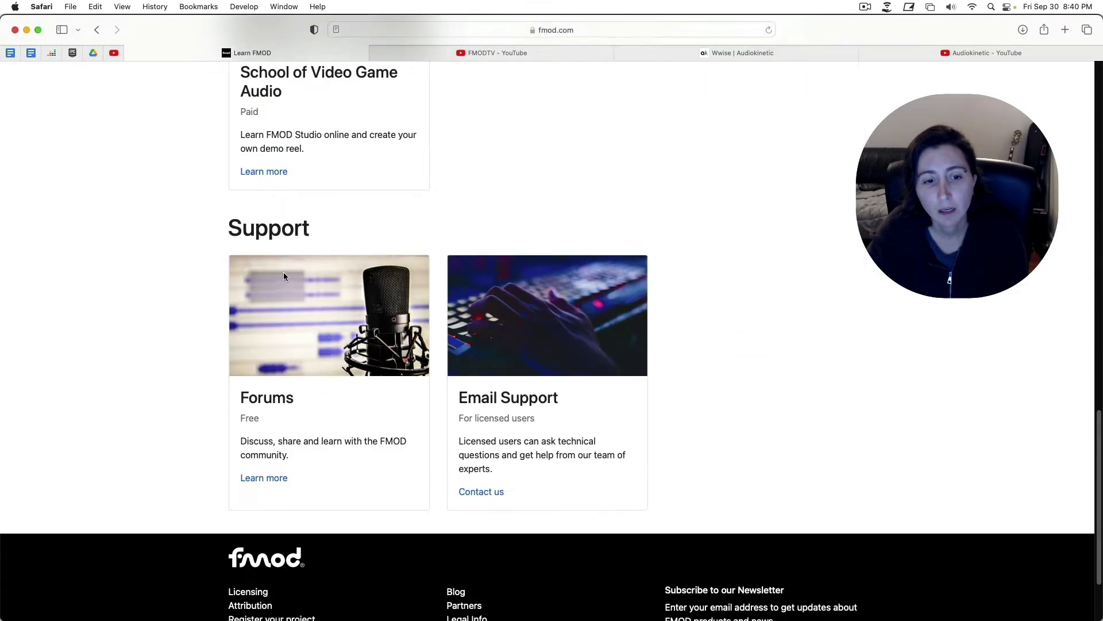
drag(226, 227, 361, 238)
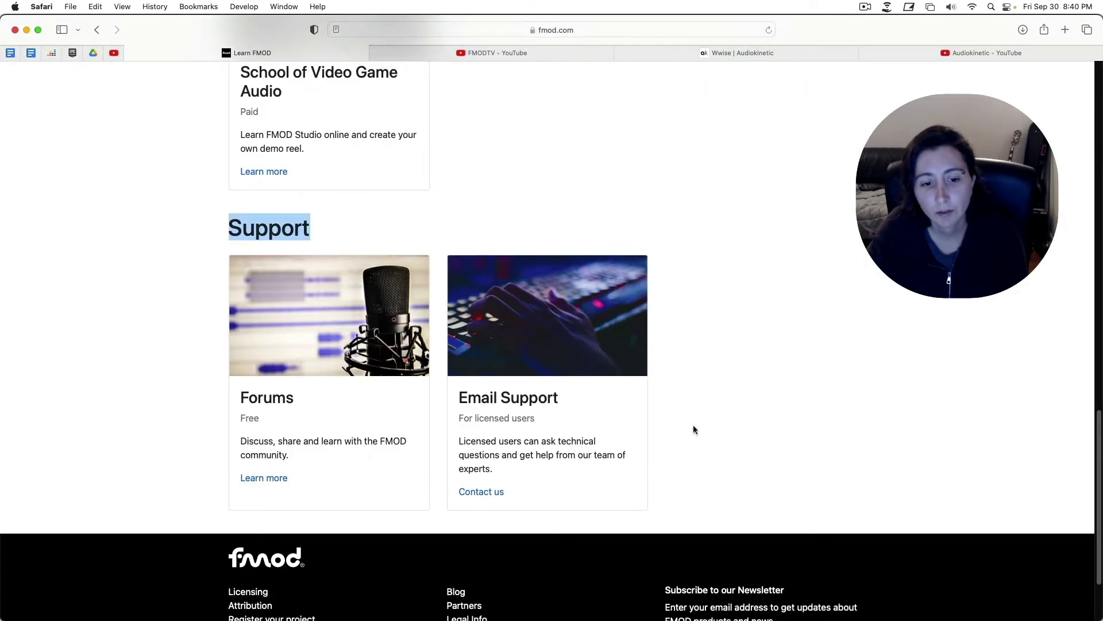
scroll(781, 443, up, 5)
scroll(781, 444, up, 3)
scroll(780, 443, up, 5)
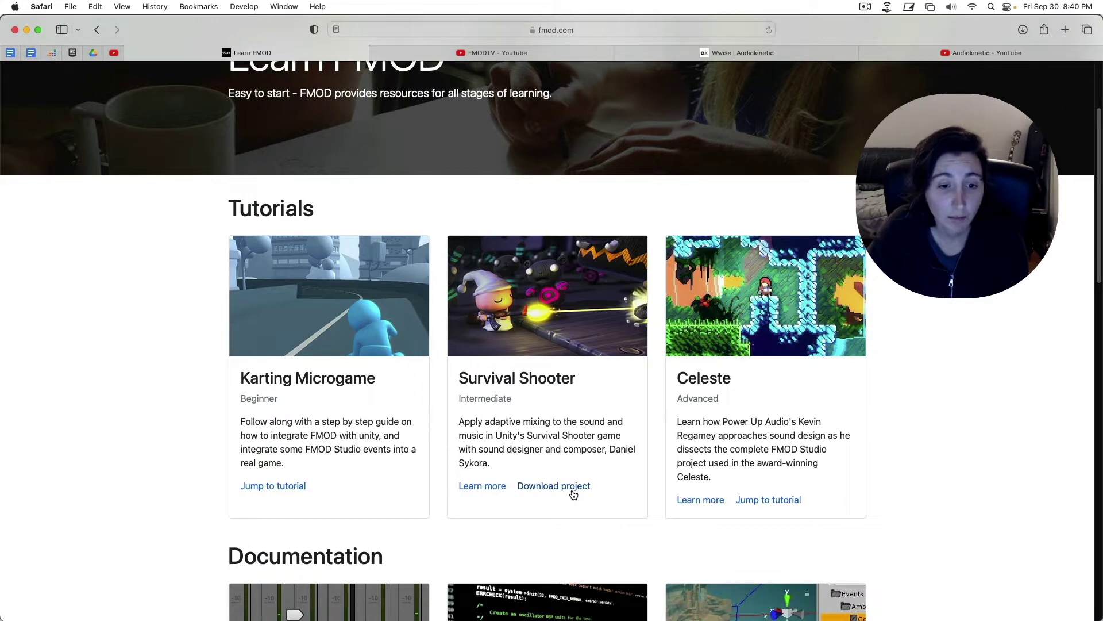
drag(674, 380, 754, 380)
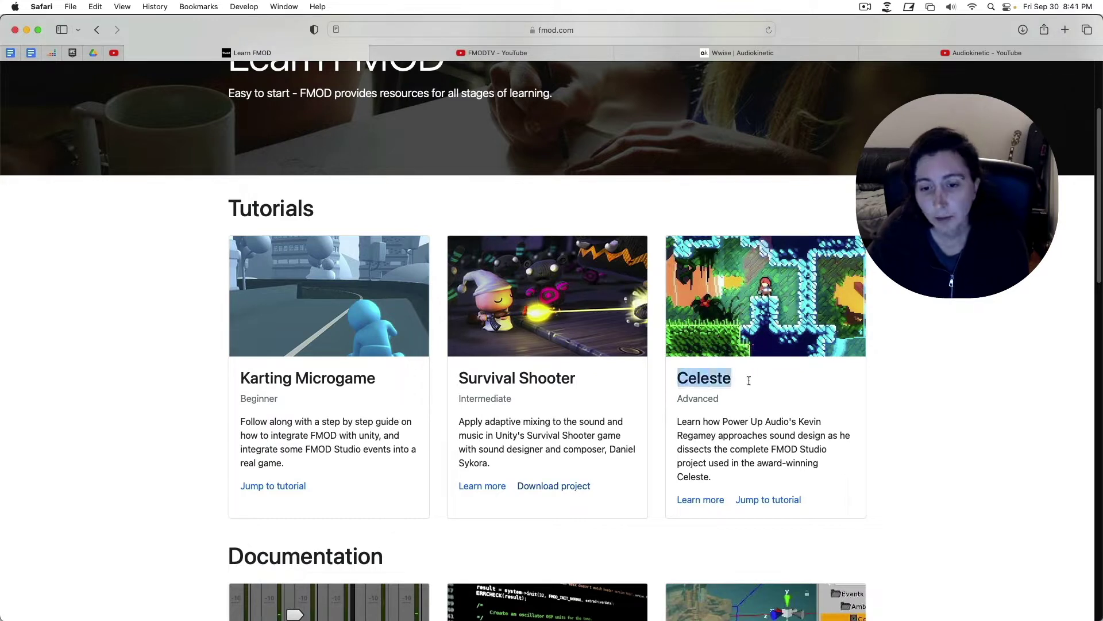
click(757, 387)
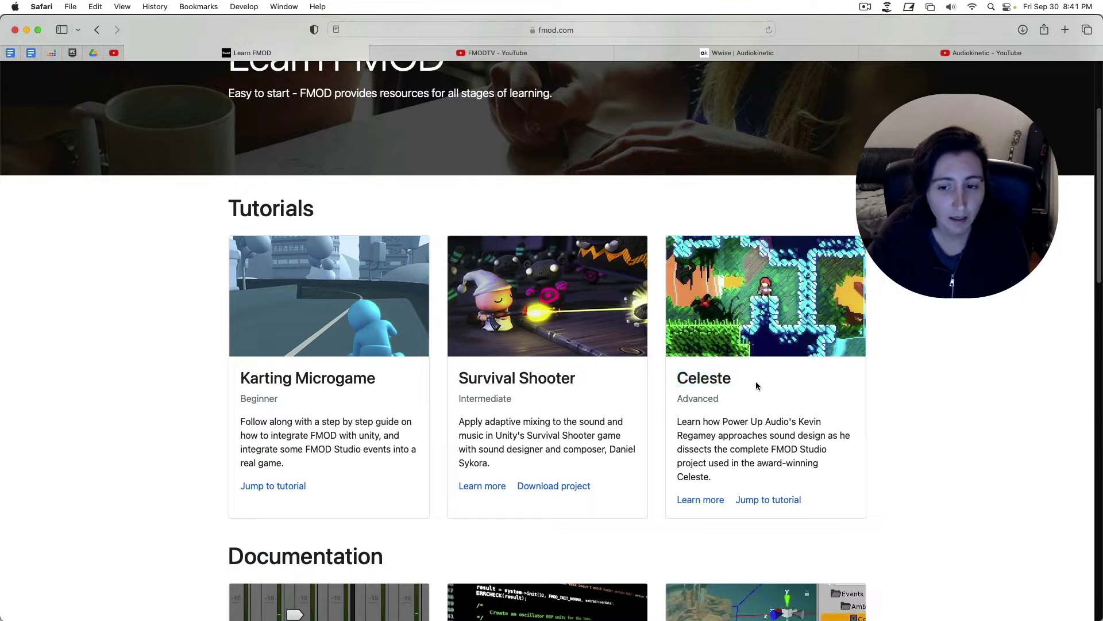
click(777, 501)
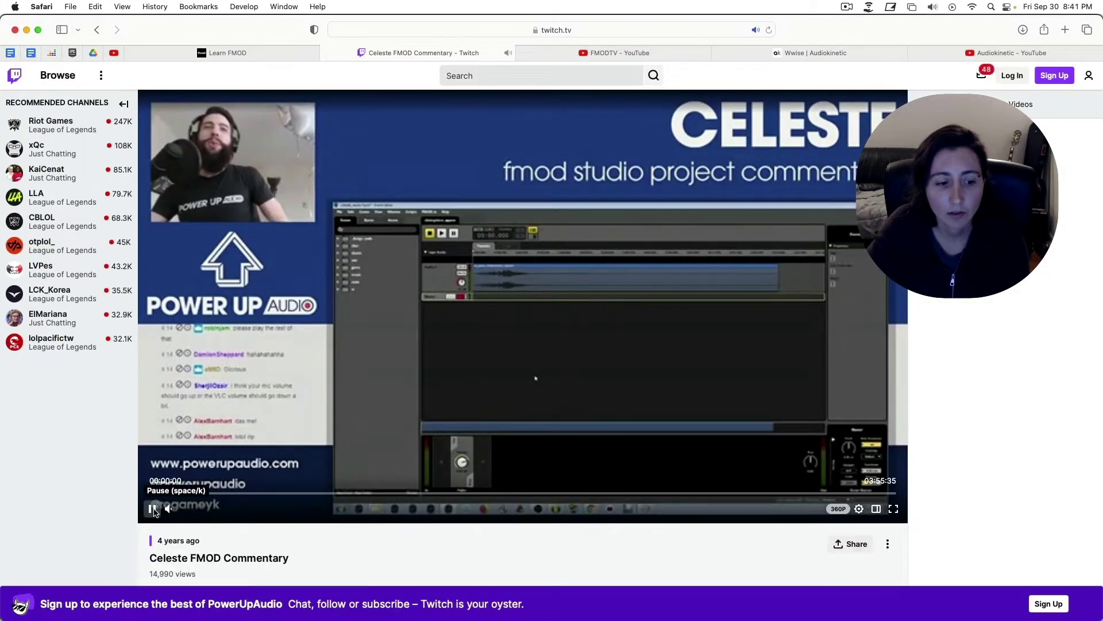
click(155, 510)
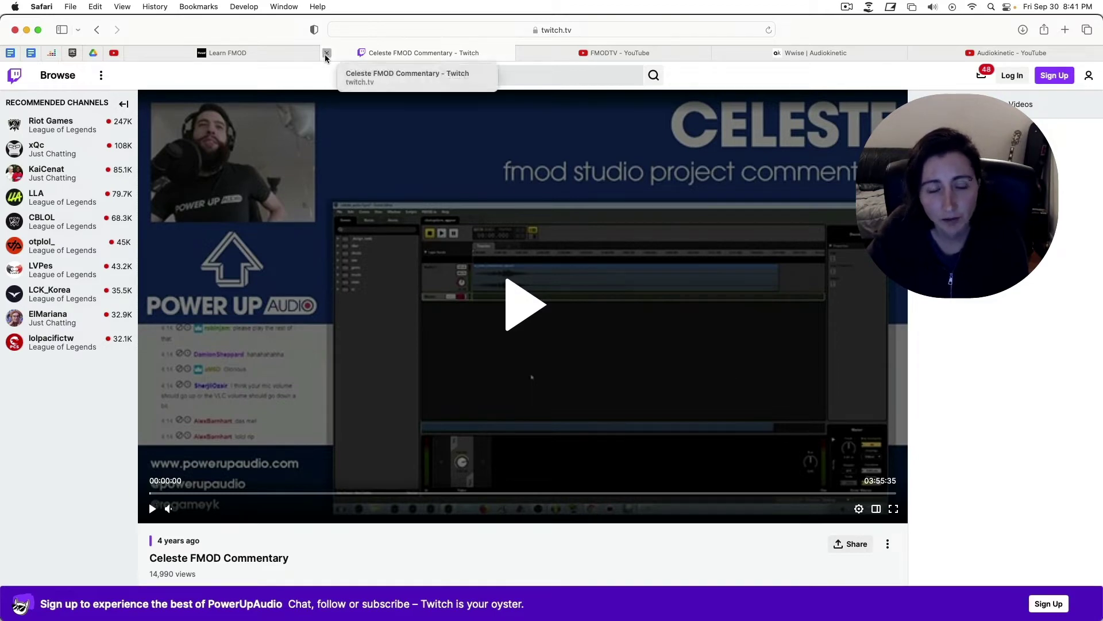
Close the Twitch video and open the FMOD Studio manual's Studio Concepts chapter.
click(326, 55)
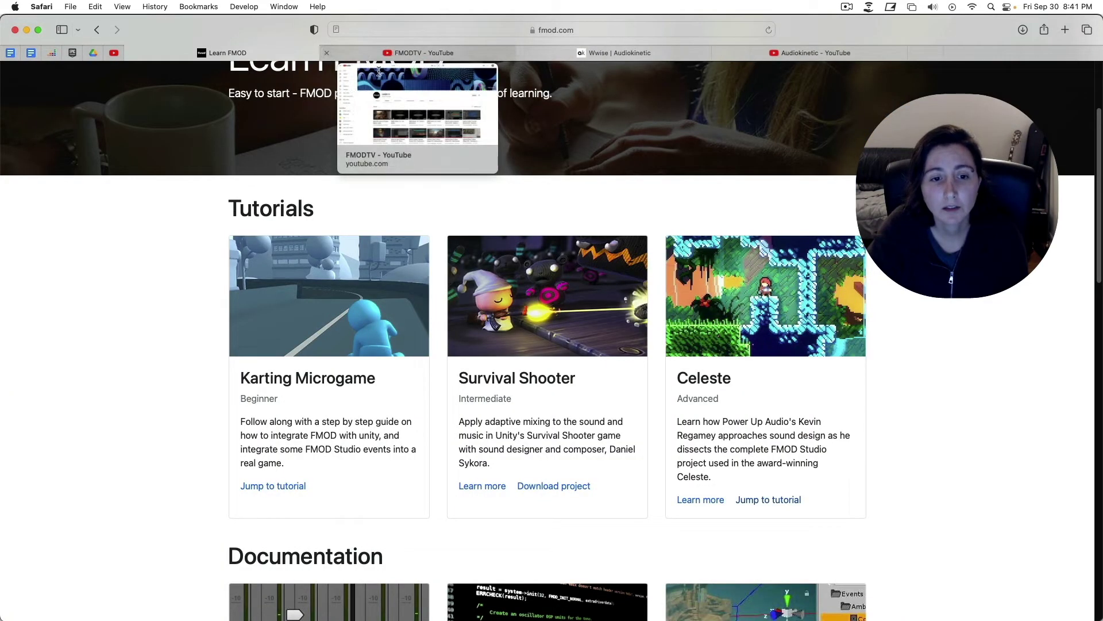
scroll(935, 472, down, 5)
scroll(935, 472, down, 5)
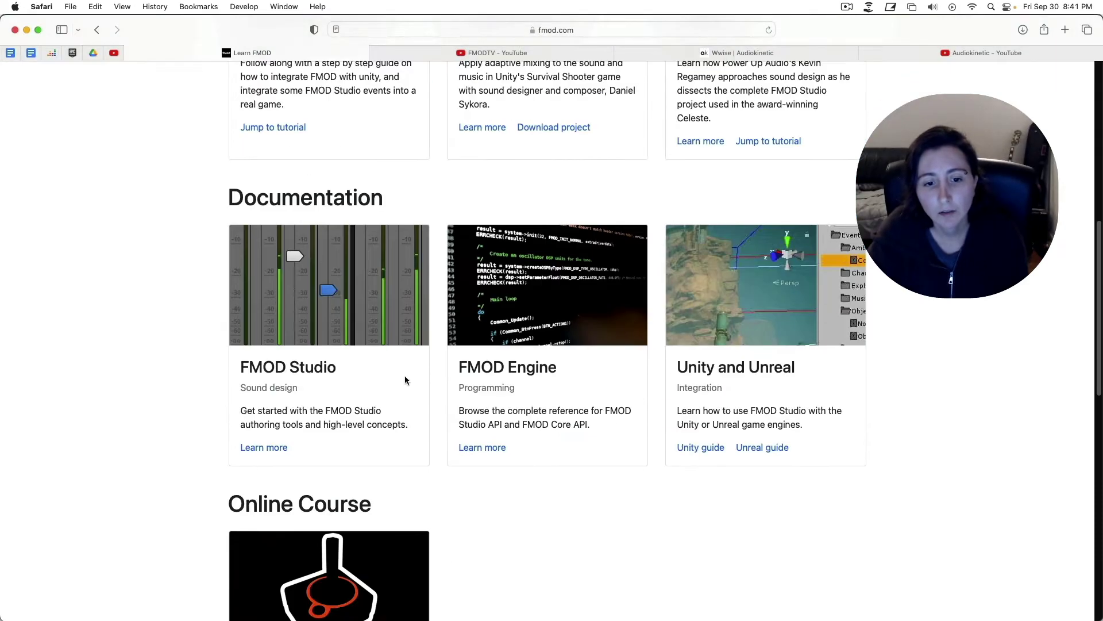
click(264, 446)
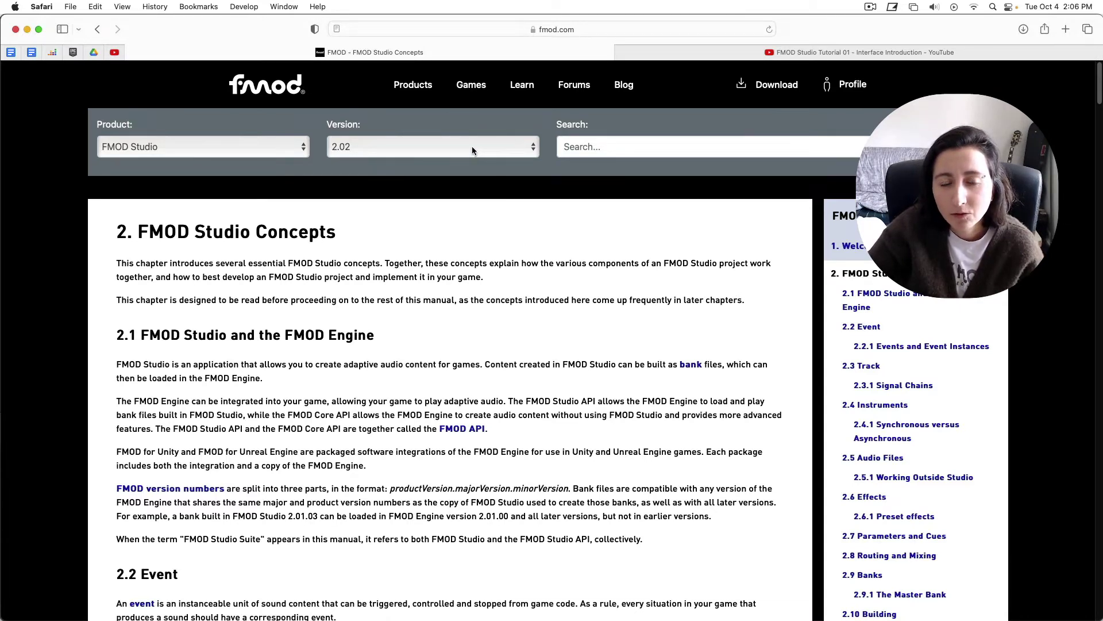
click(471, 149)
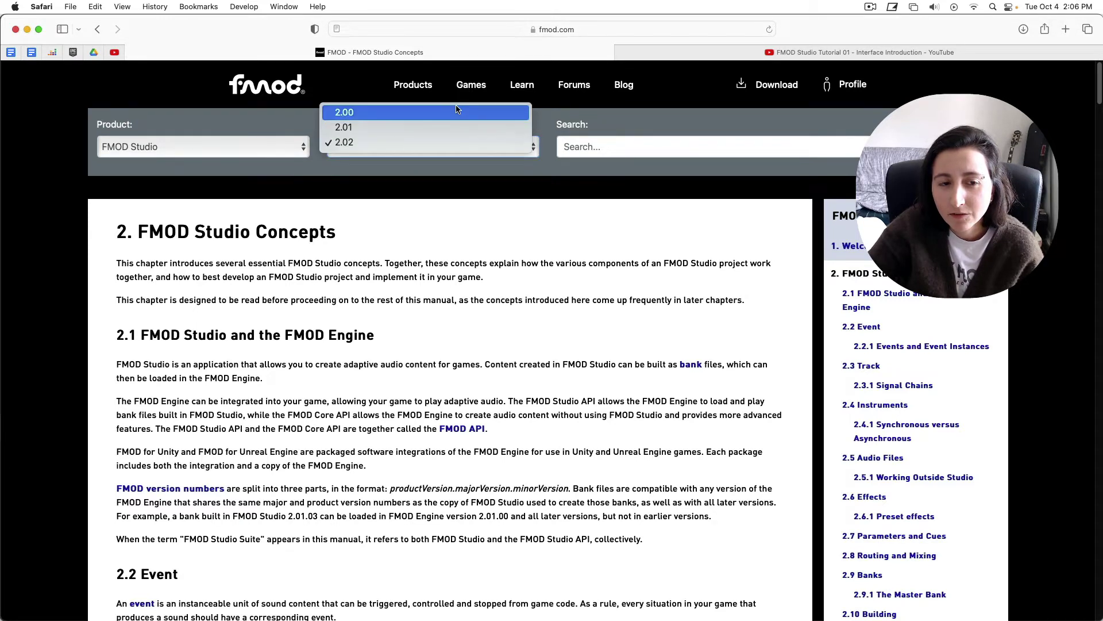
click(564, 259)
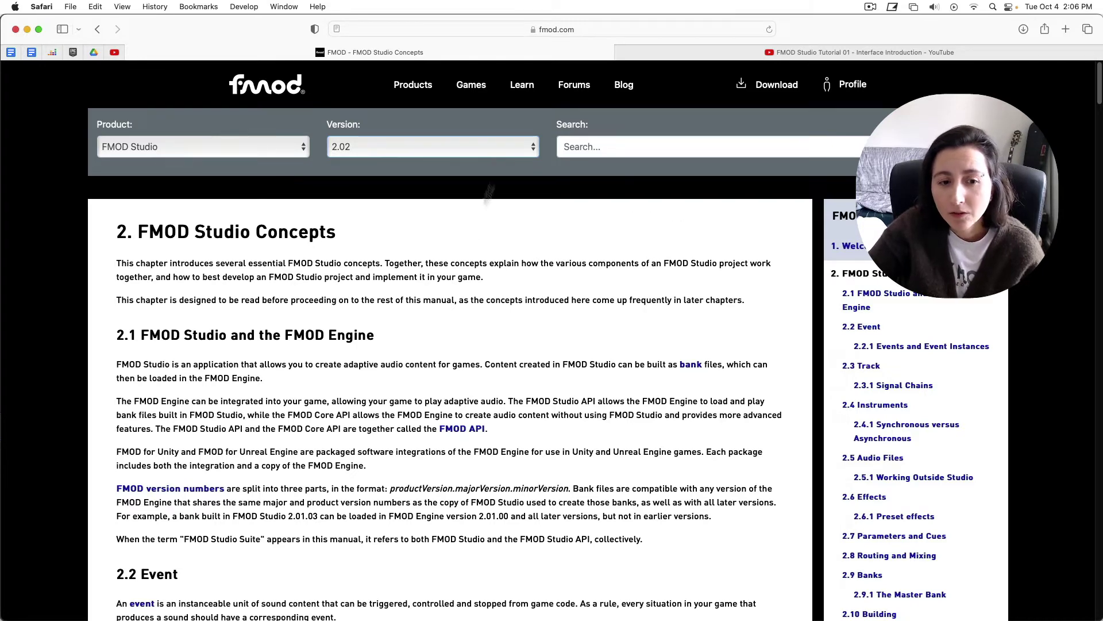
scroll(571, 415, down, 2)
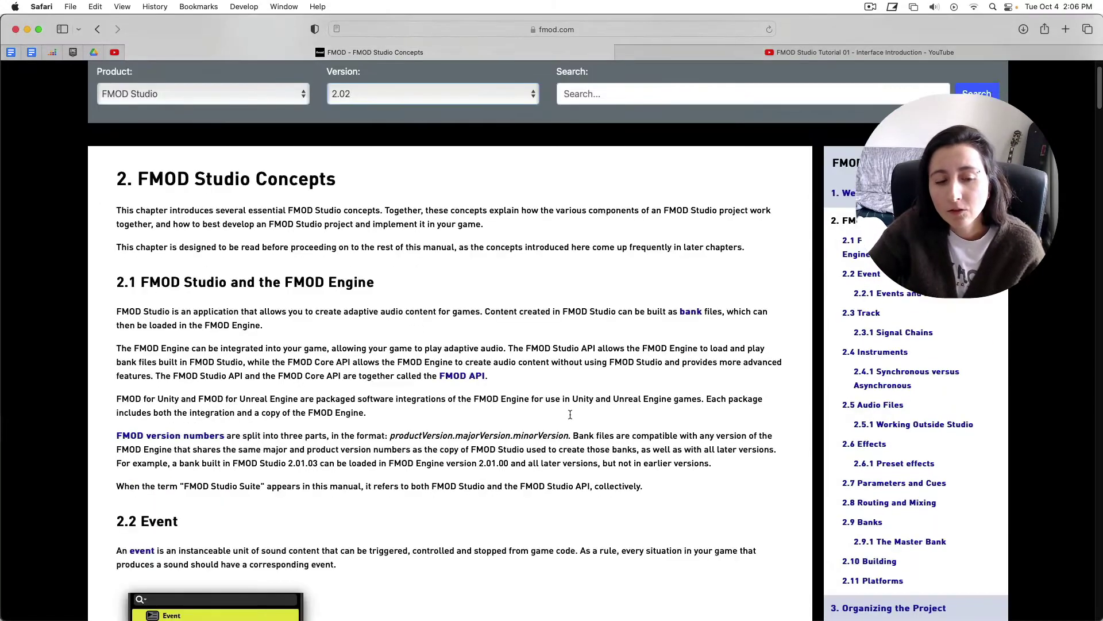
scroll(570, 414, down, 8)
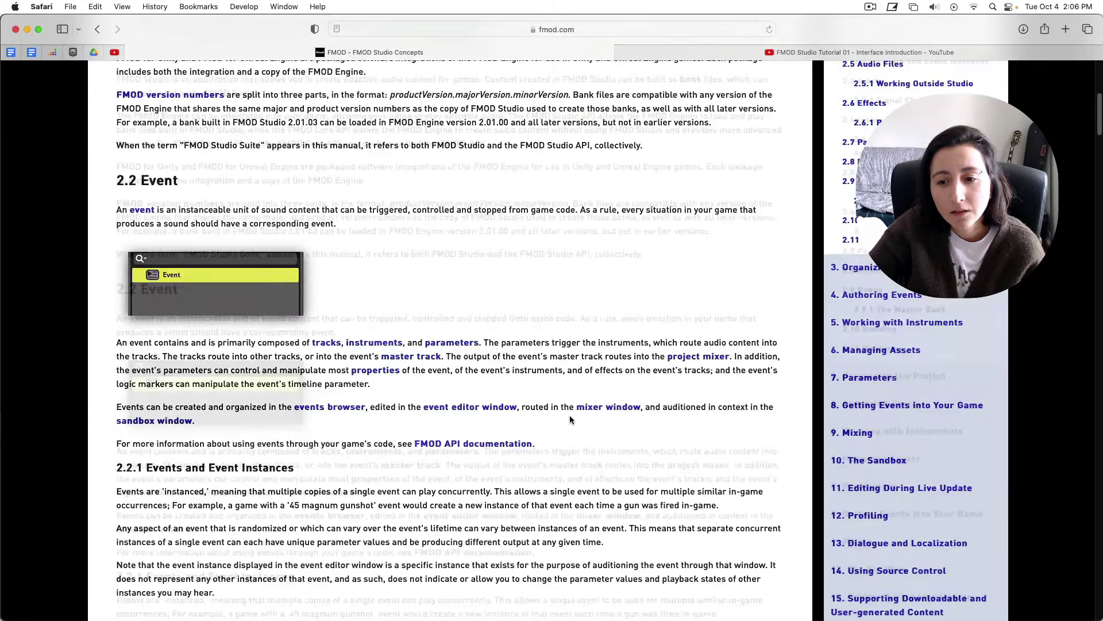
scroll(571, 415, down, 5)
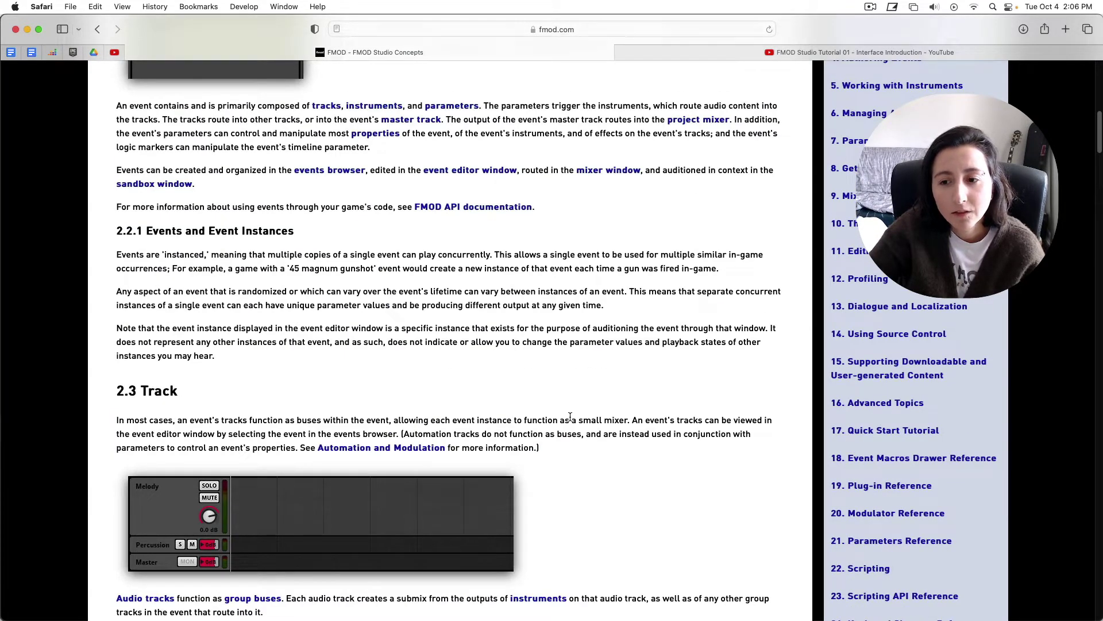
scroll(571, 416, down, 1)
scroll(571, 419, up, 8)
scroll(570, 419, up, 4)
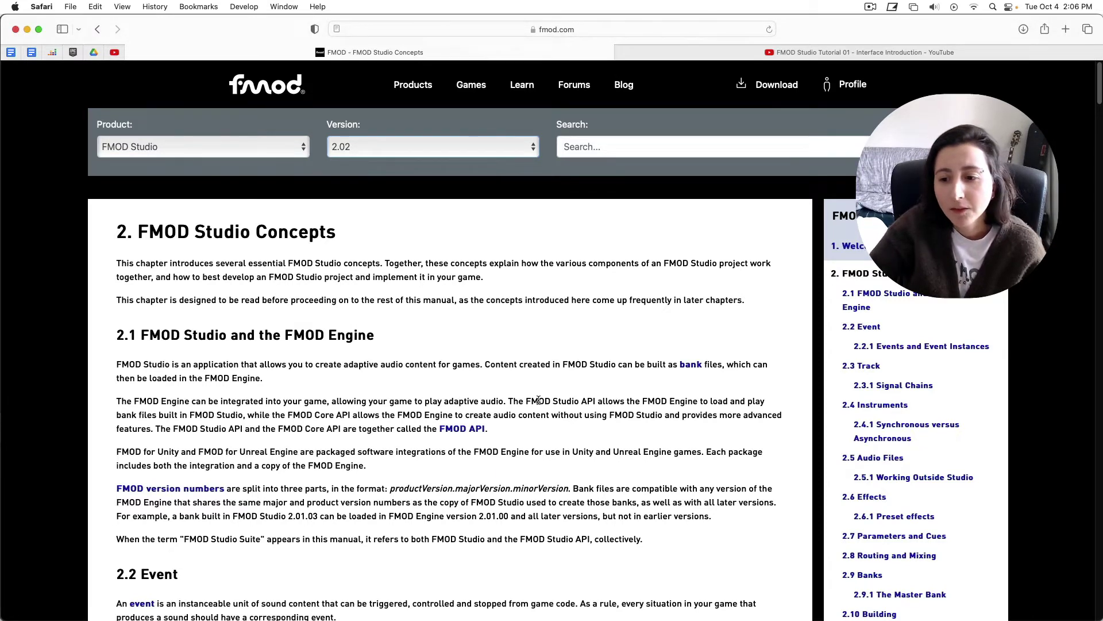
scroll(517, 438, down, 4)
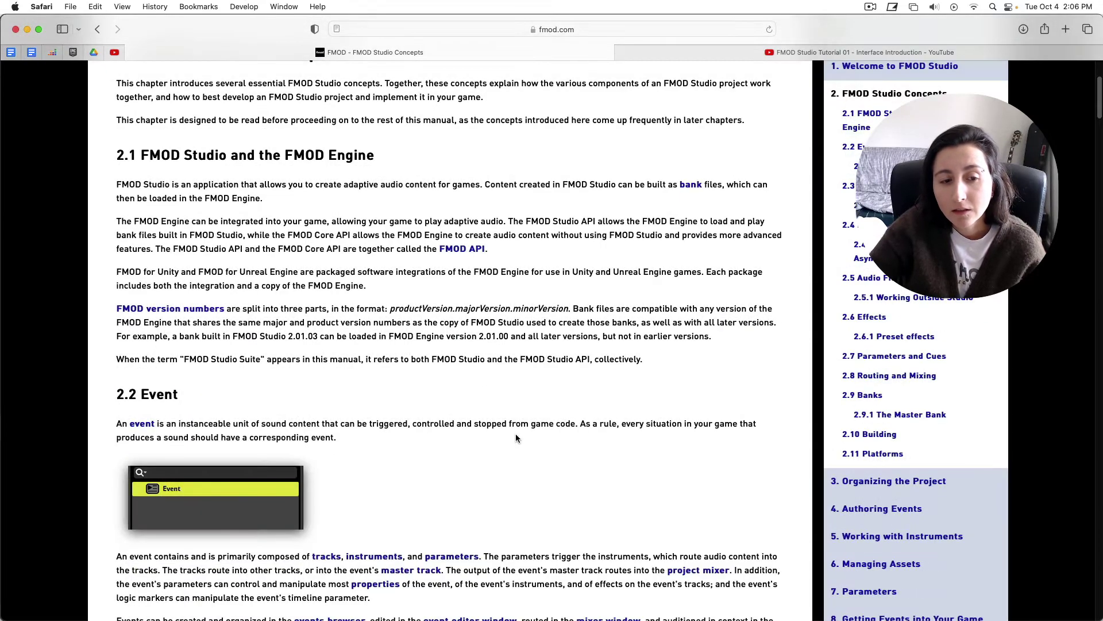
scroll(517, 439, up, 5)
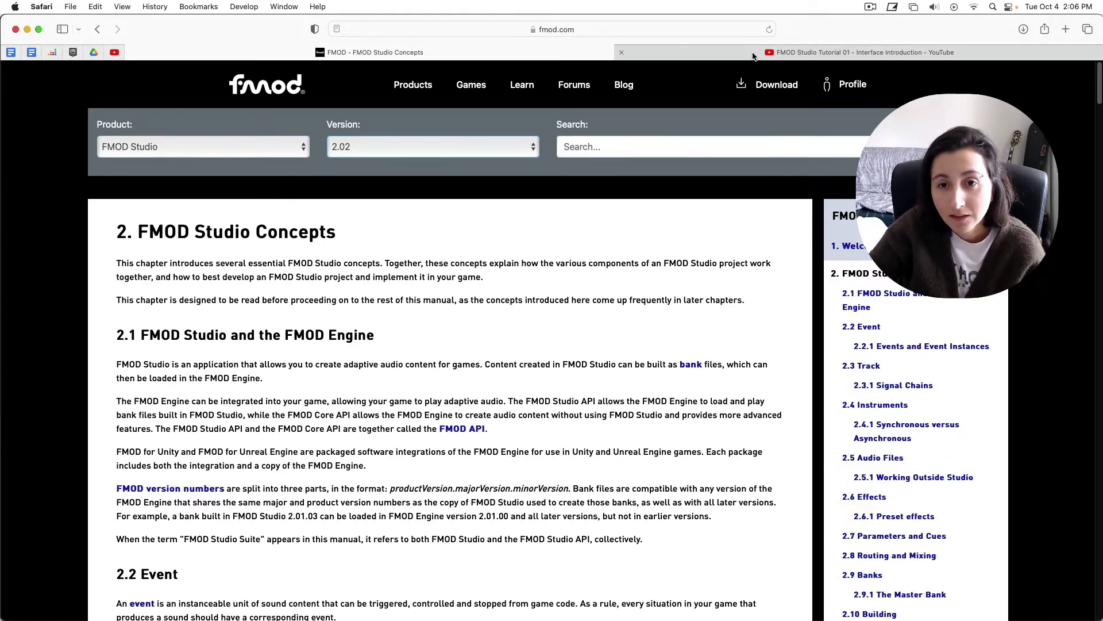
Check the FMOD Studio tutorial, then briefly play and pause the FMOD Studio 1.06 playlist.
click(754, 54)
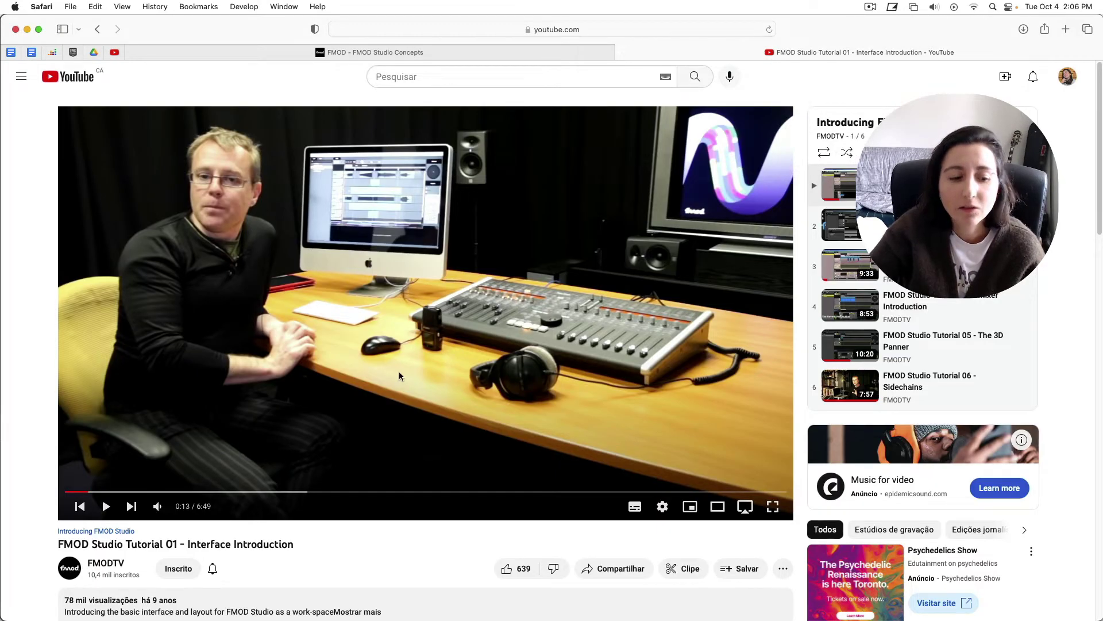
scroll(340, 542, down, 3)
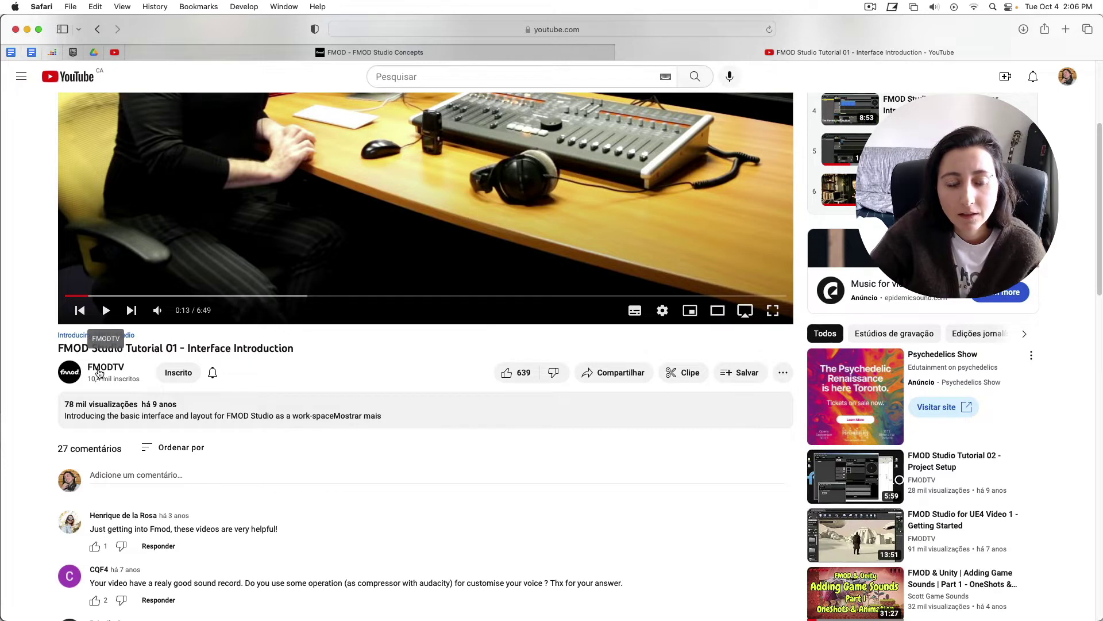
scroll(386, 390, up, 2)
scroll(386, 389, up, 2)
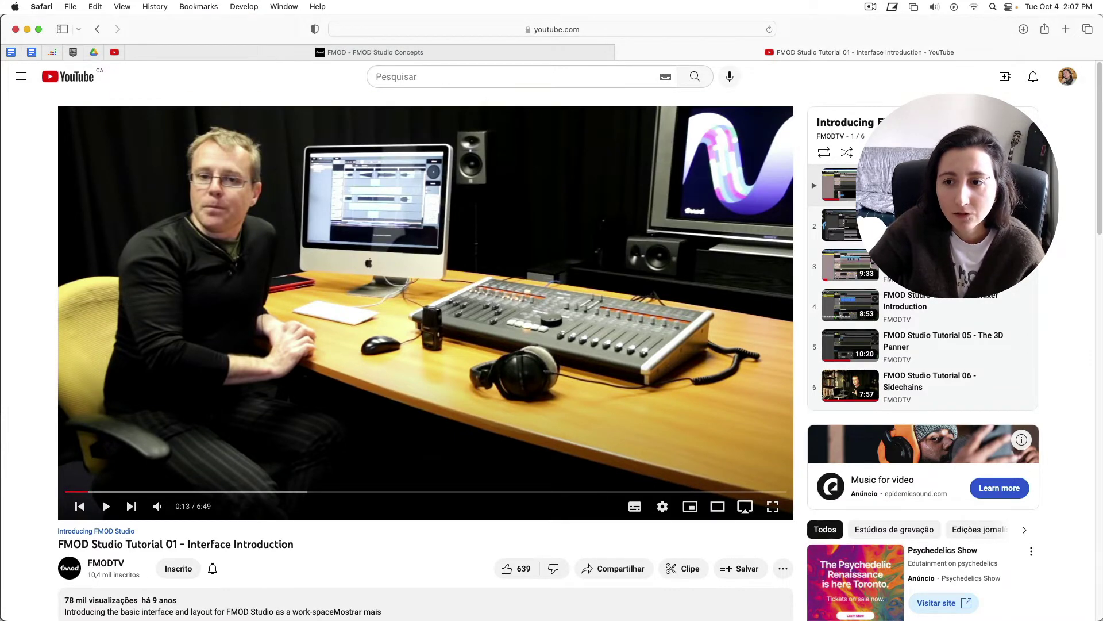
click(97, 29)
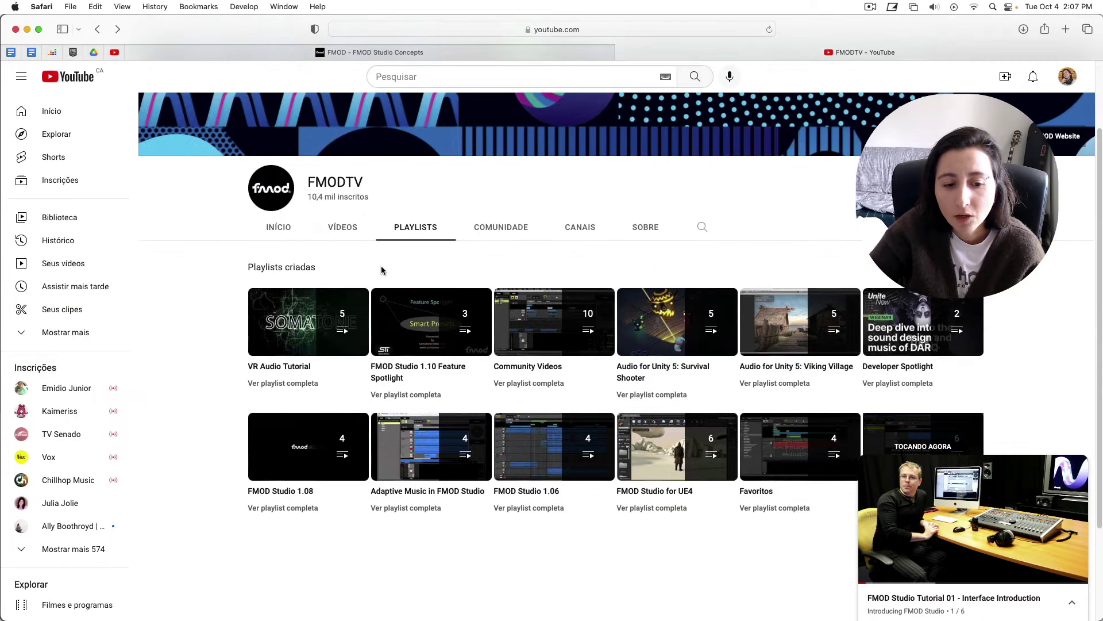
scroll(382, 270, down, 2)
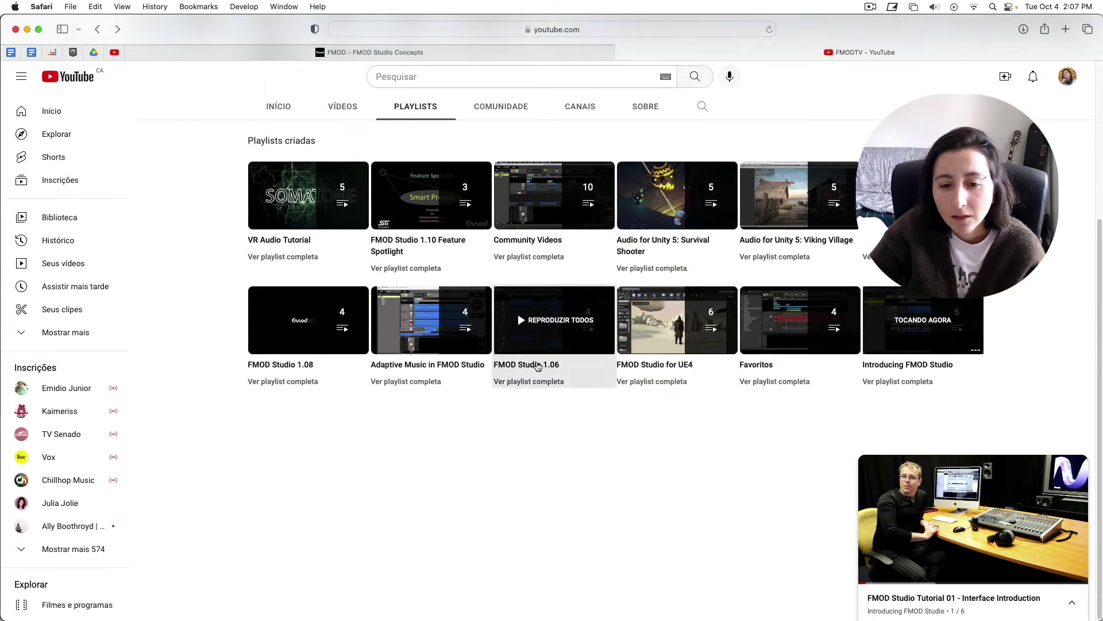
click(540, 363)
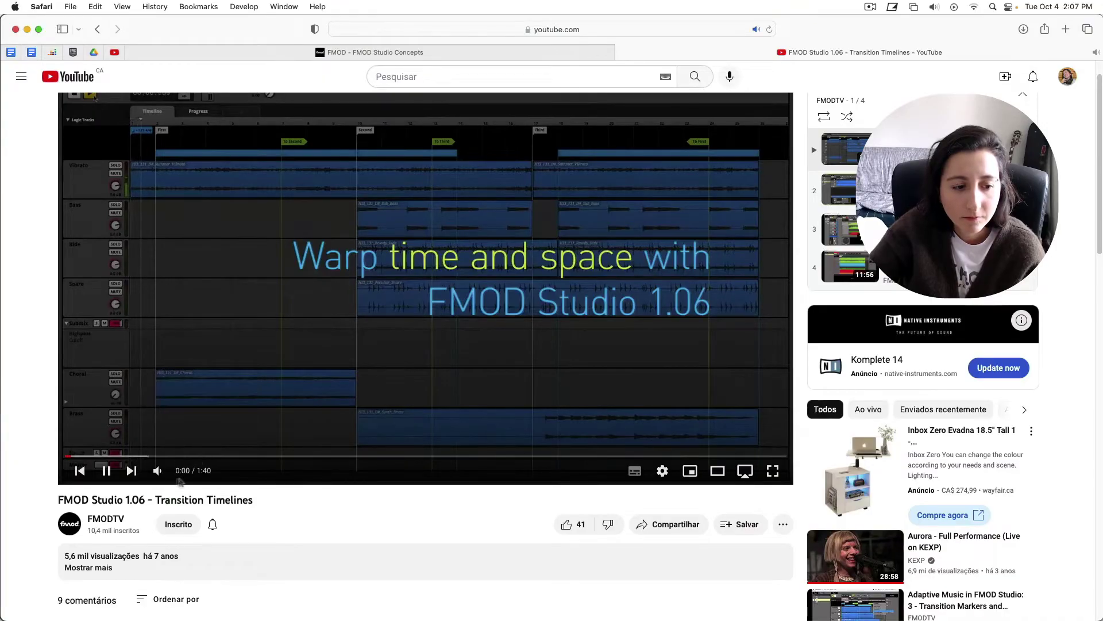
click(105, 471)
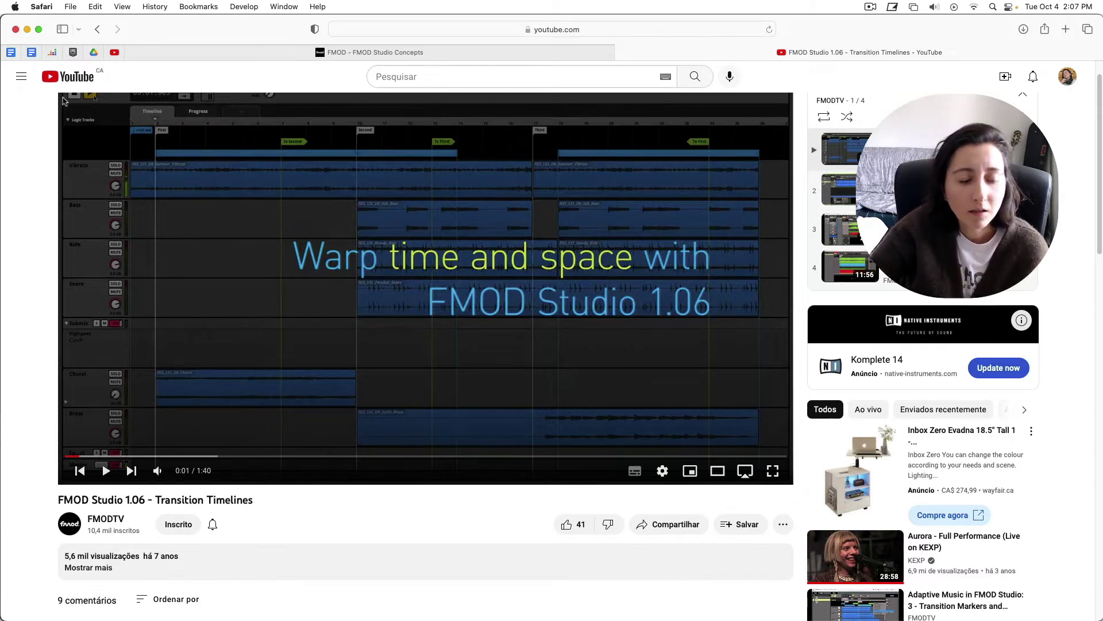
Start the Adaptive Music in FMOD Studio playlist, paused at the very start.
click(100, 29)
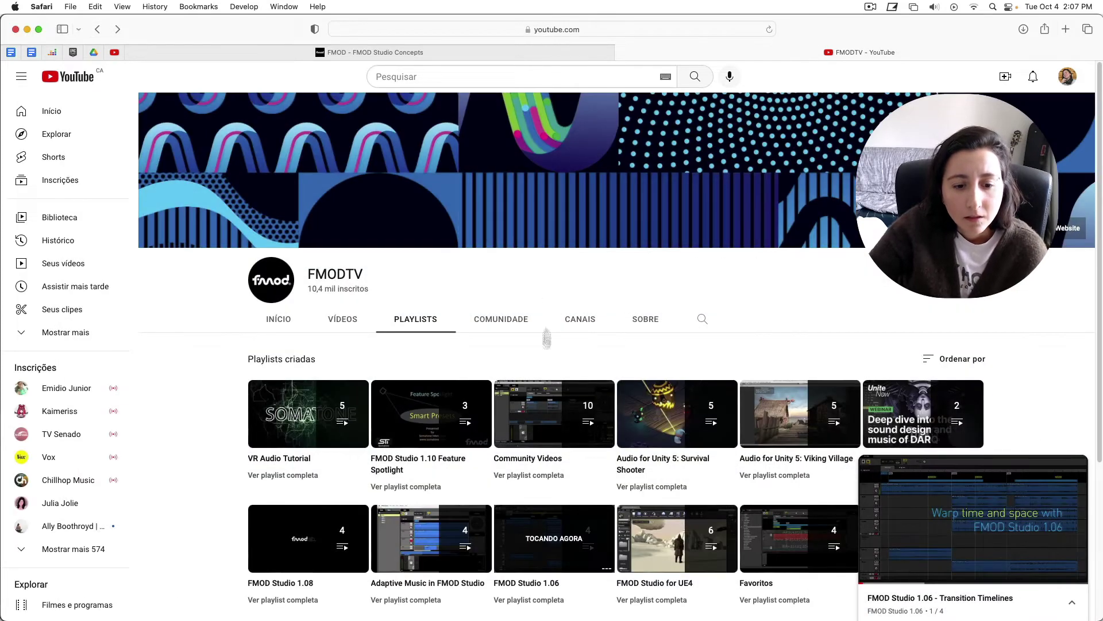
scroll(489, 377, down, 3)
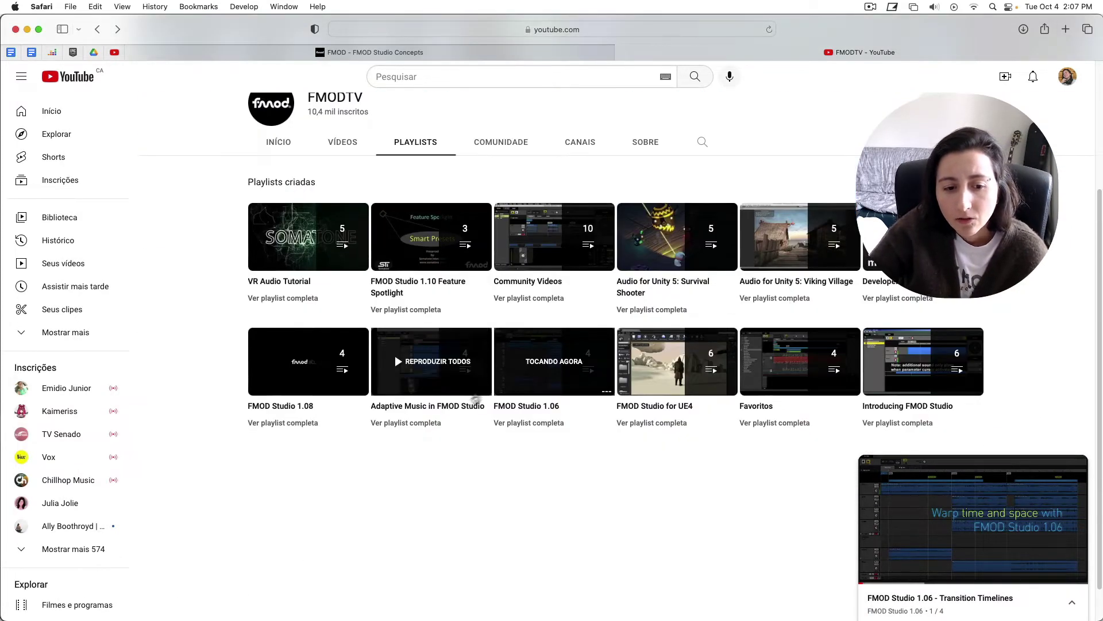
click(459, 406)
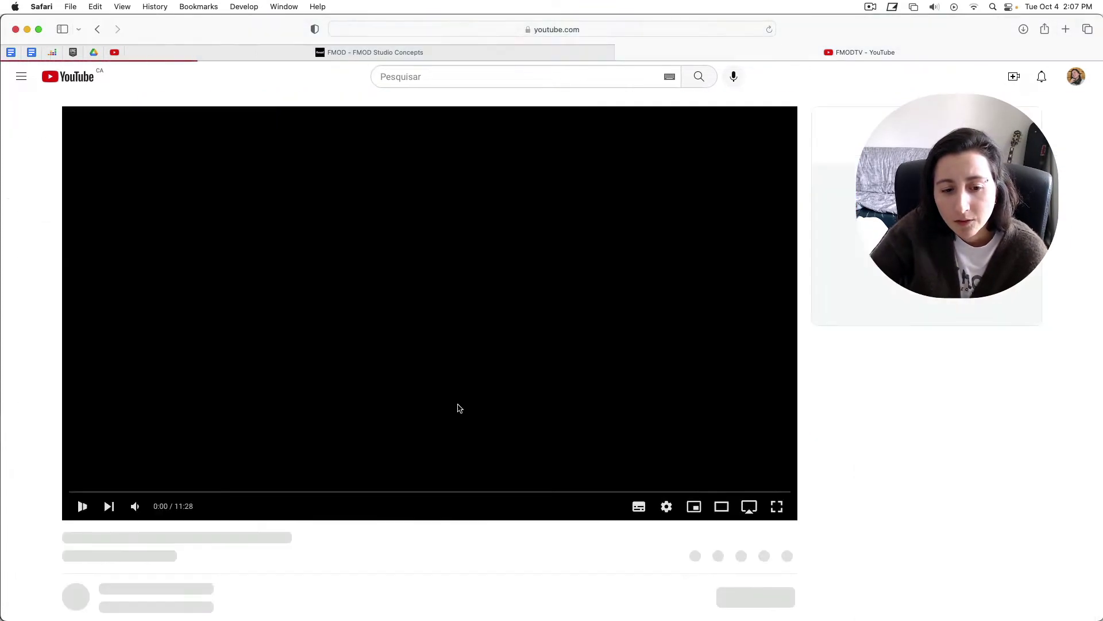
key(space)
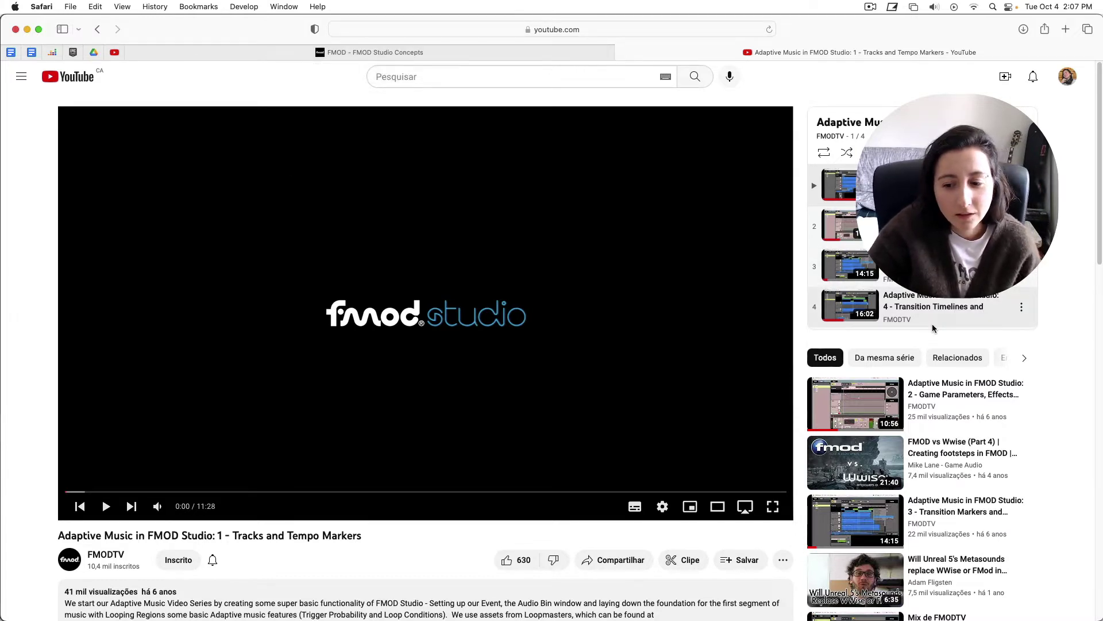
Return to the FMOD Studio Concepts manual and skim sections 2.2 through 2.4.
click(561, 52)
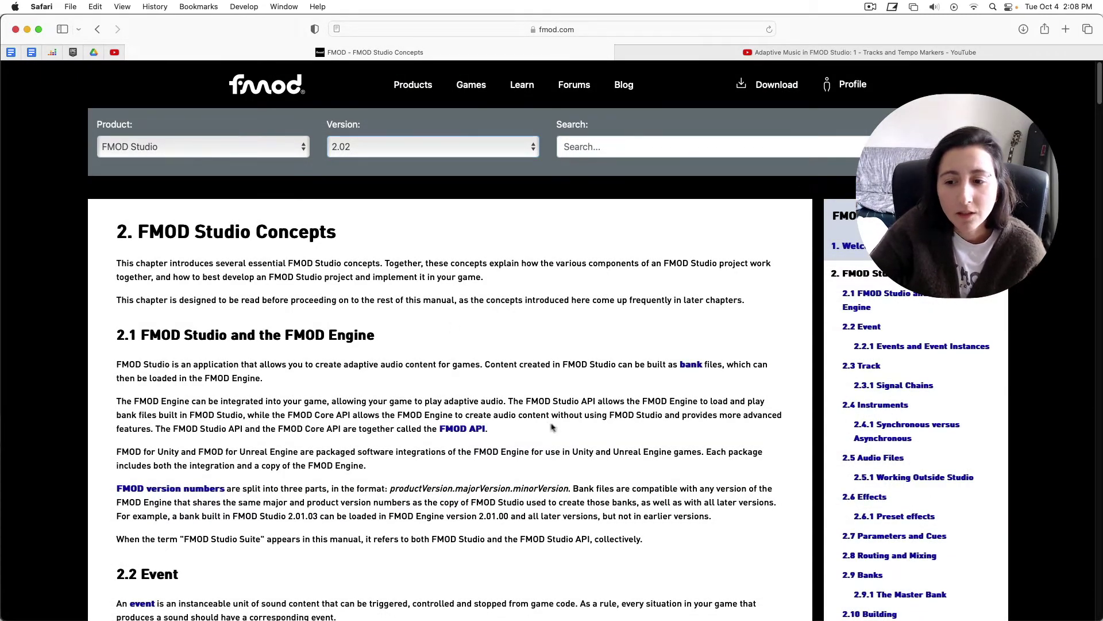
scroll(546, 420, down, 8)
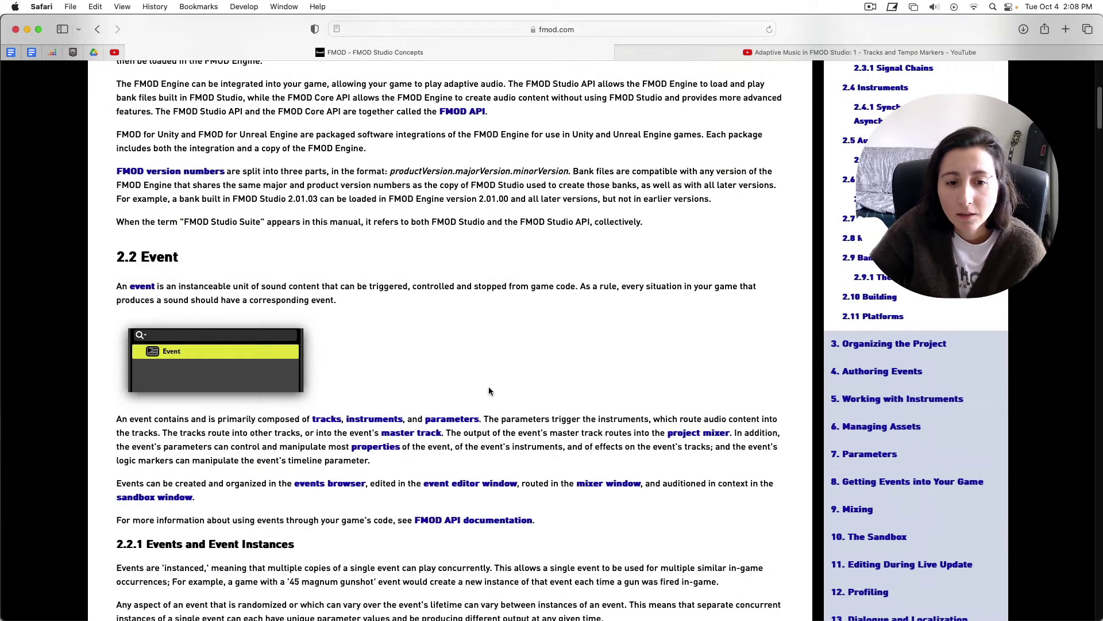
scroll(489, 386, down, 3)
scroll(489, 387, down, 3)
scroll(489, 390, down, 4)
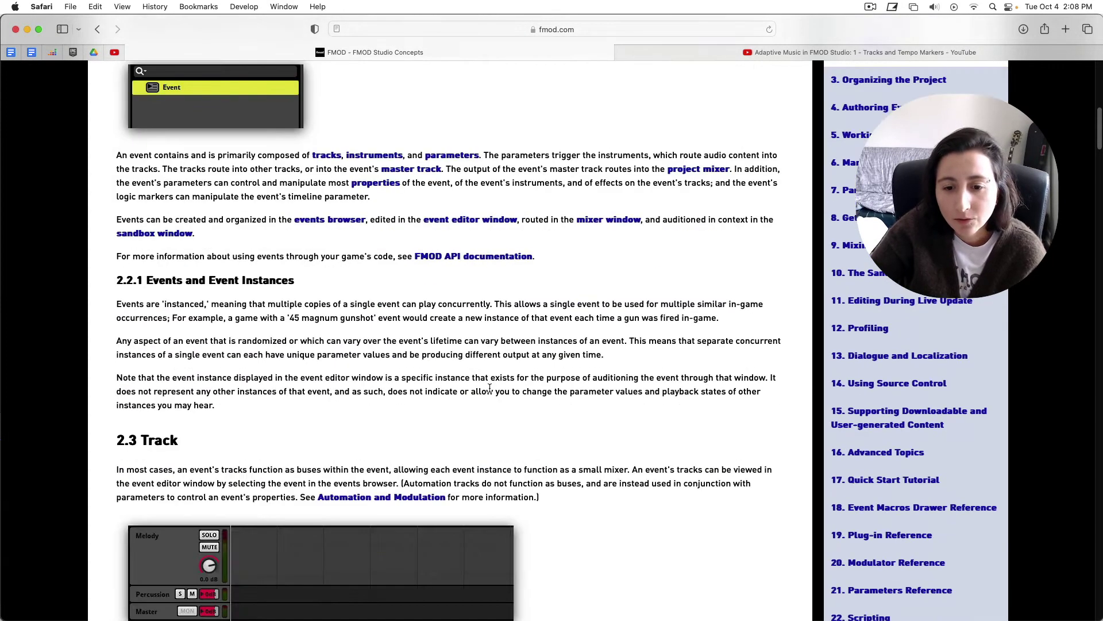
scroll(490, 390, down, 5)
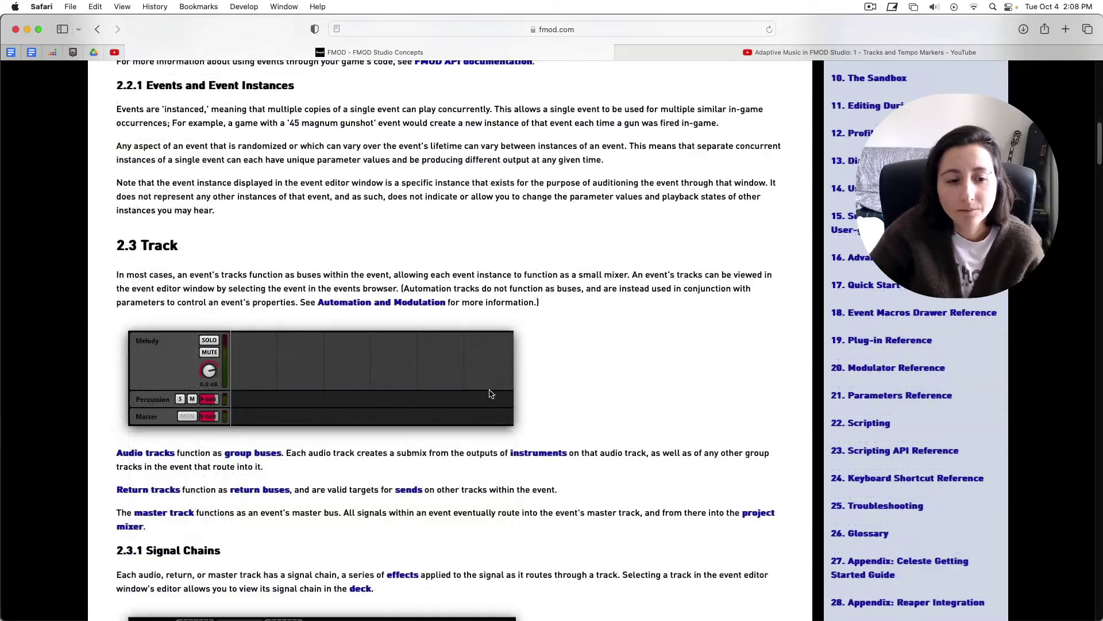
scroll(482, 390, down, 5)
scroll(483, 389, down, 4)
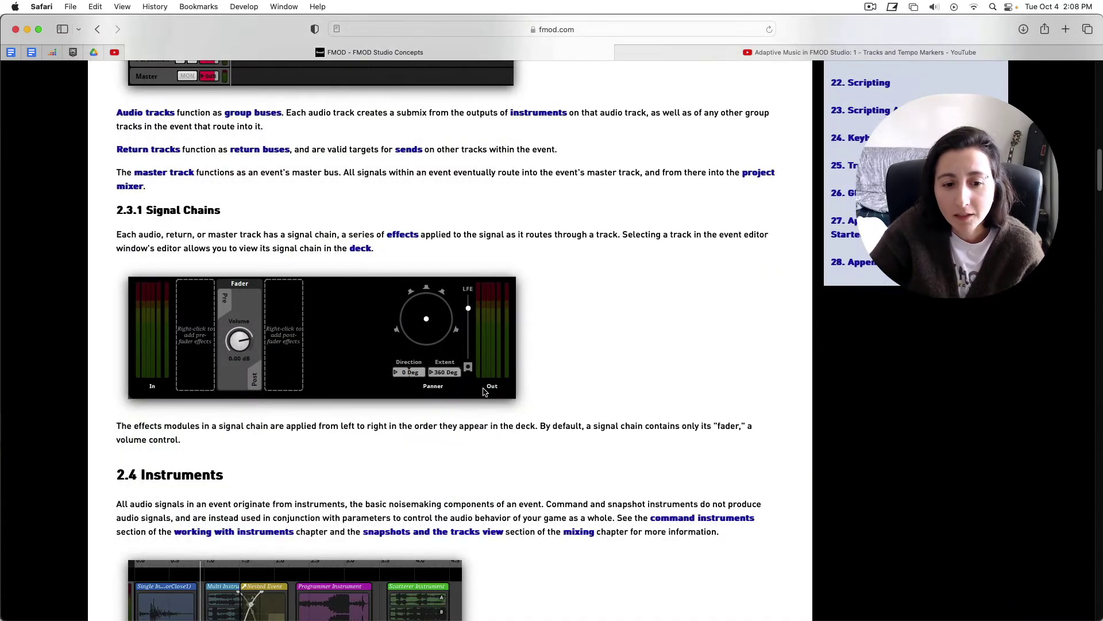
scroll(483, 390, up, 8)
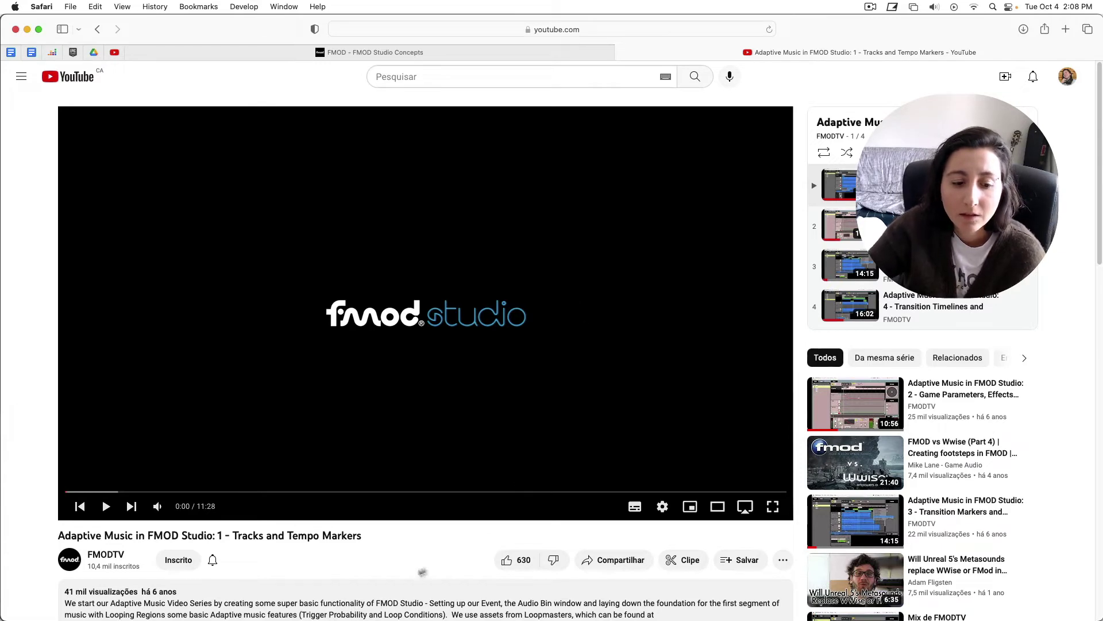
Browse the FMODTV channel's uploaded videos, comparing them against the FMOD manual tab.
click(105, 554)
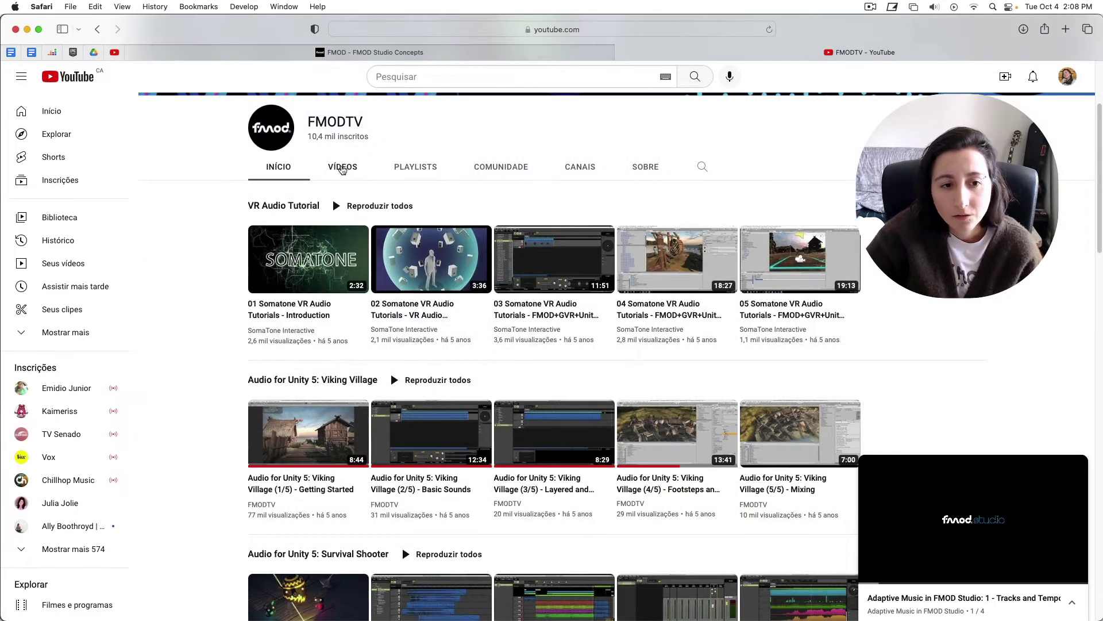
click(342, 167)
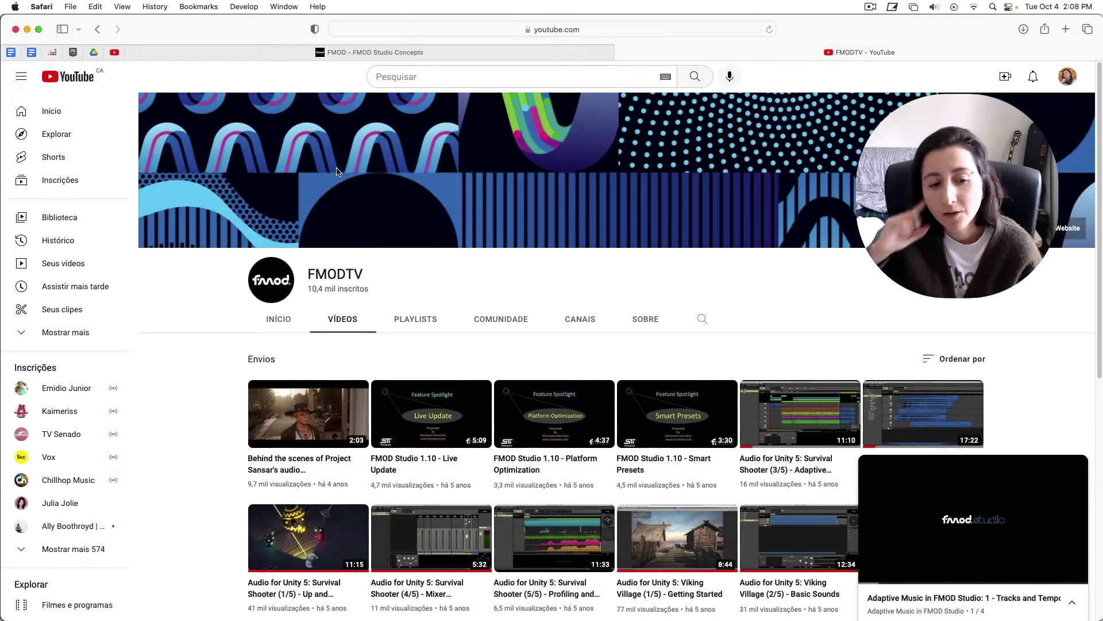
scroll(377, 334, down, 4)
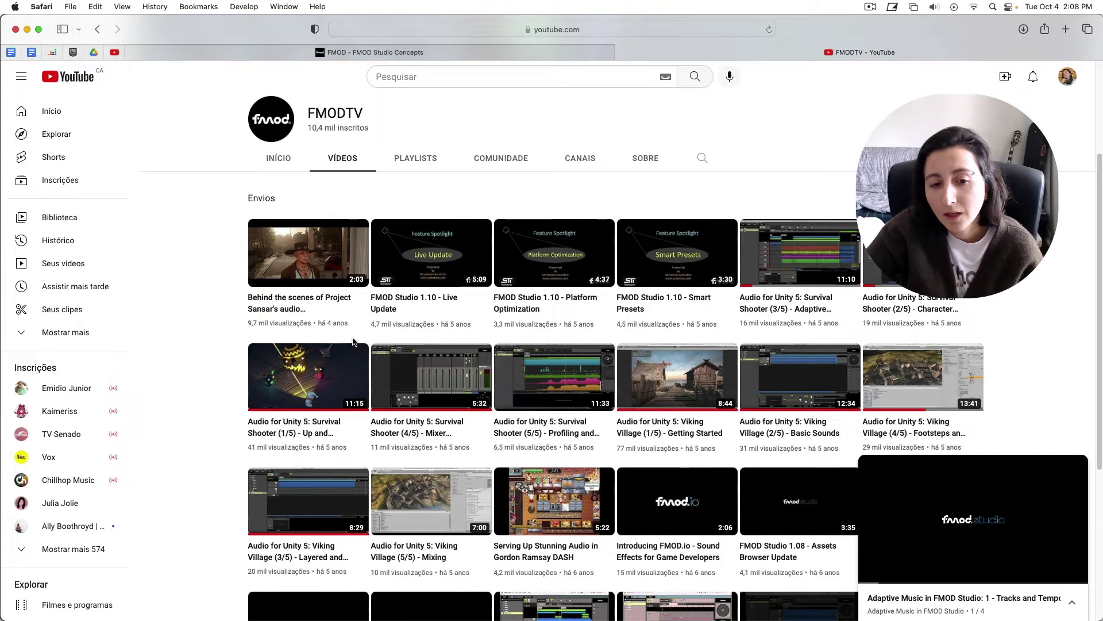
mouse_move(308, 412)
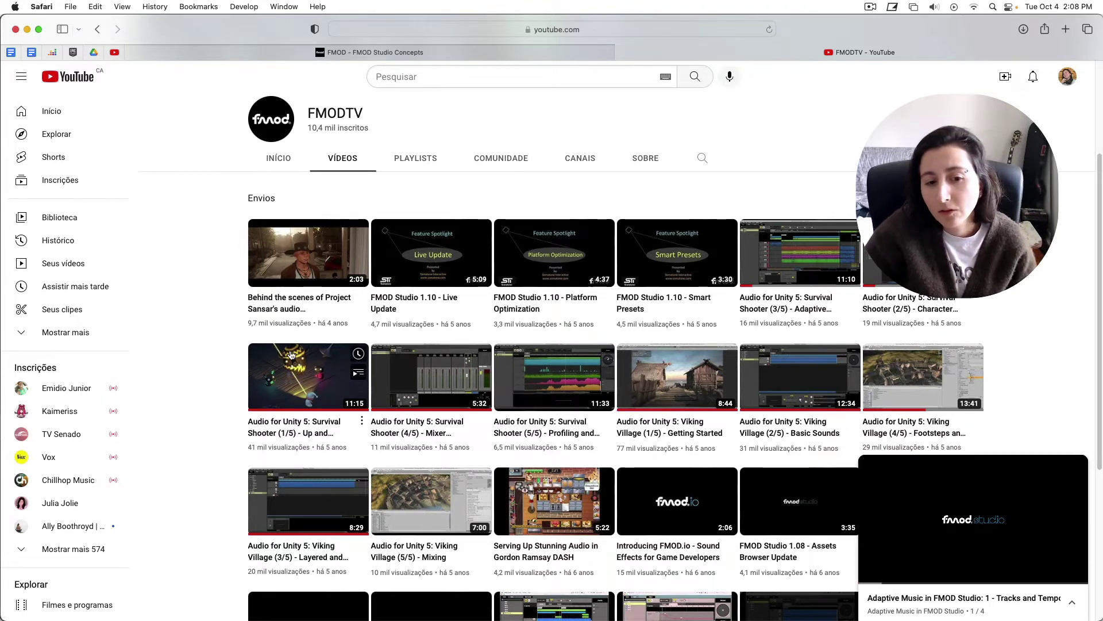
mouse_move(308, 253)
mouse_move(307, 431)
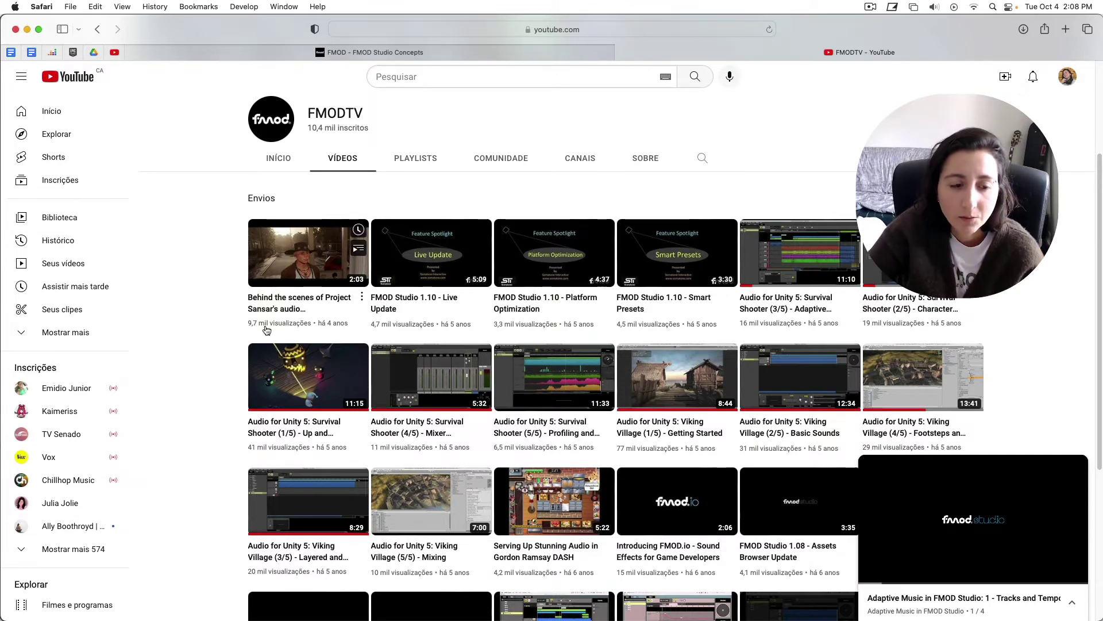
scroll(265, 329, up, 4)
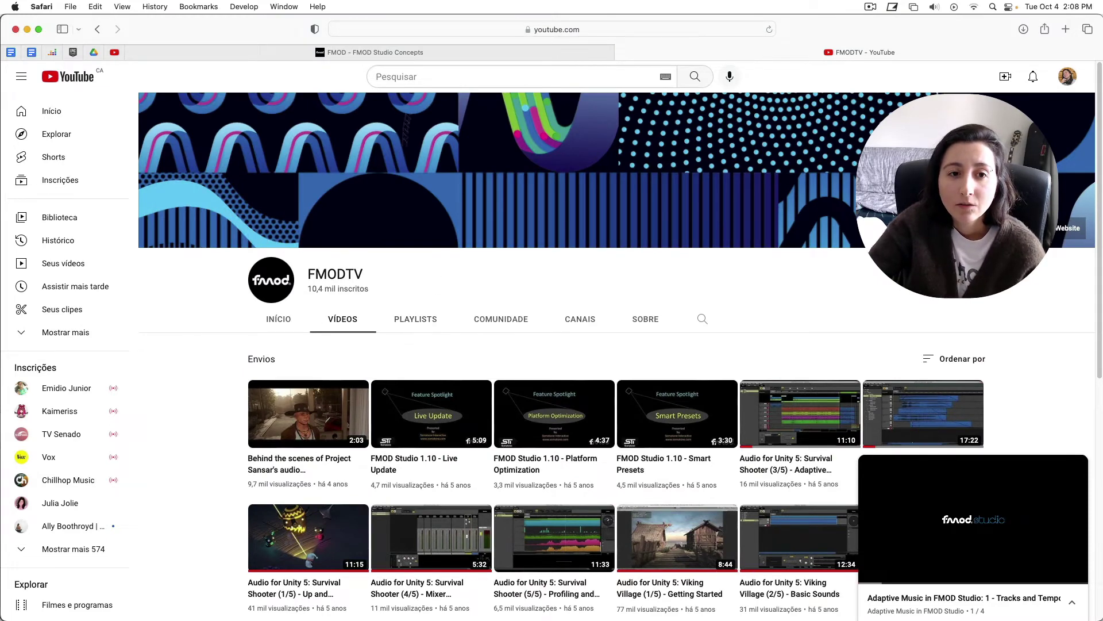
click(530, 52)
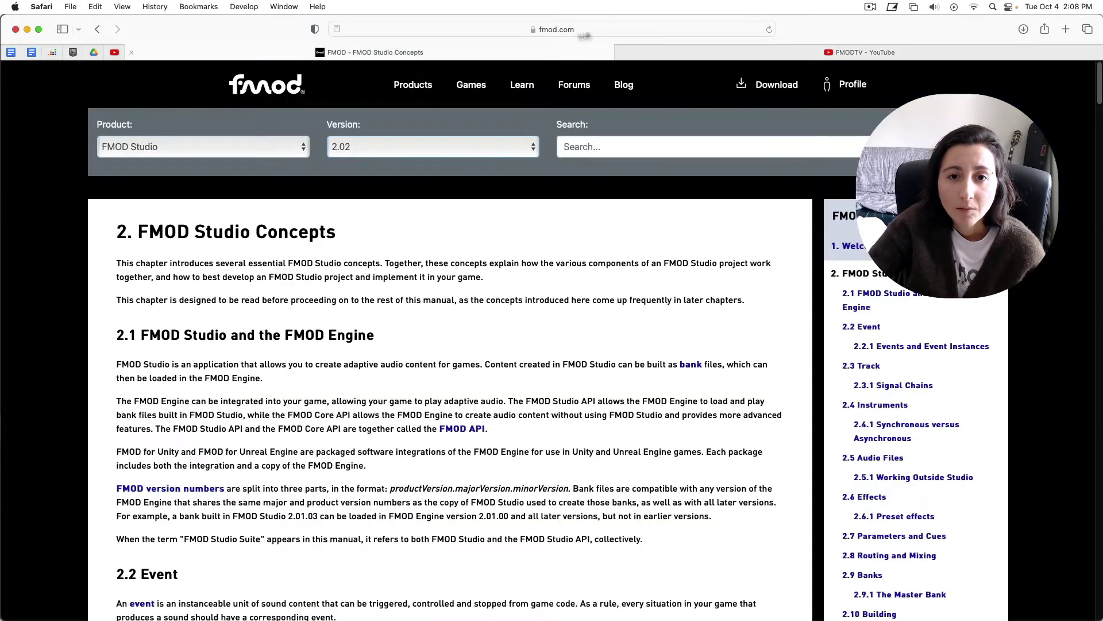
click(677, 46)
click(525, 54)
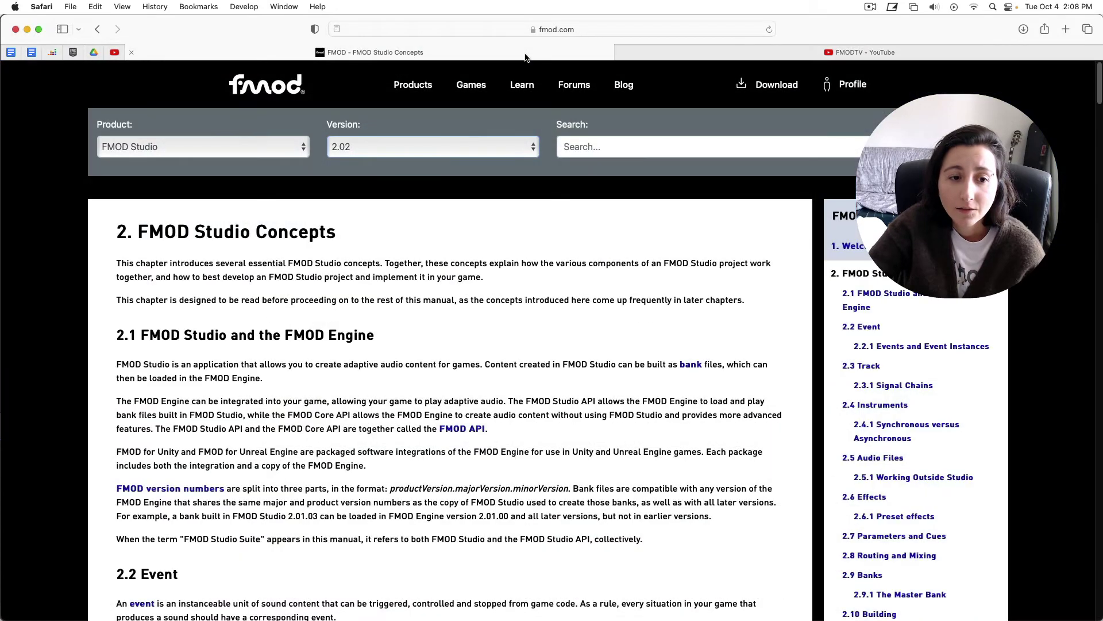
click(710, 50)
mouse_move(371, 52)
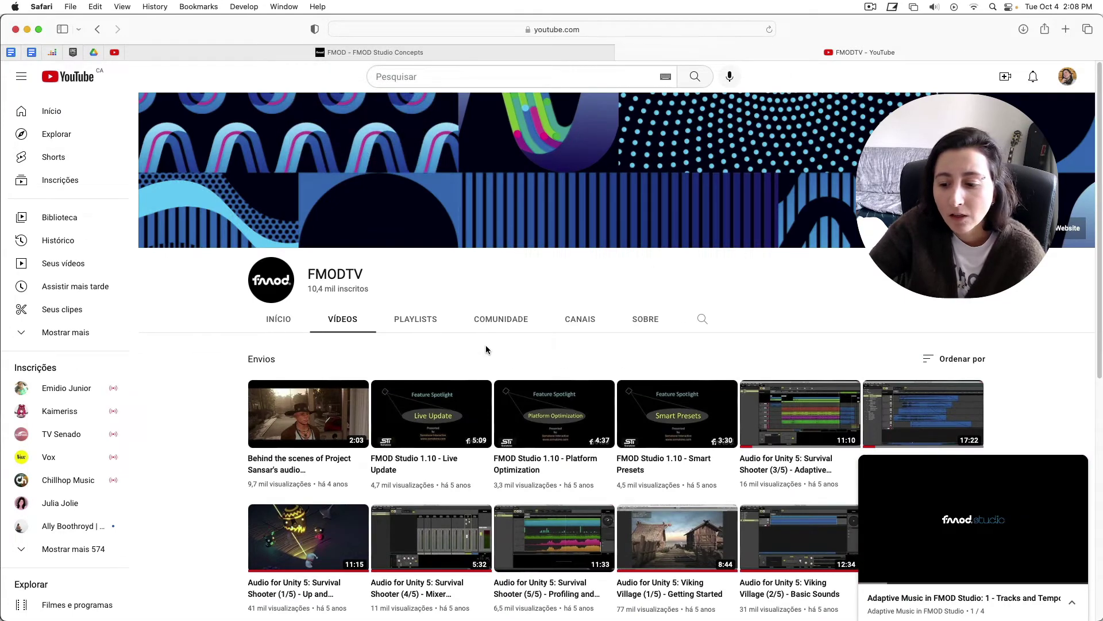
scroll(486, 345, down, 1)
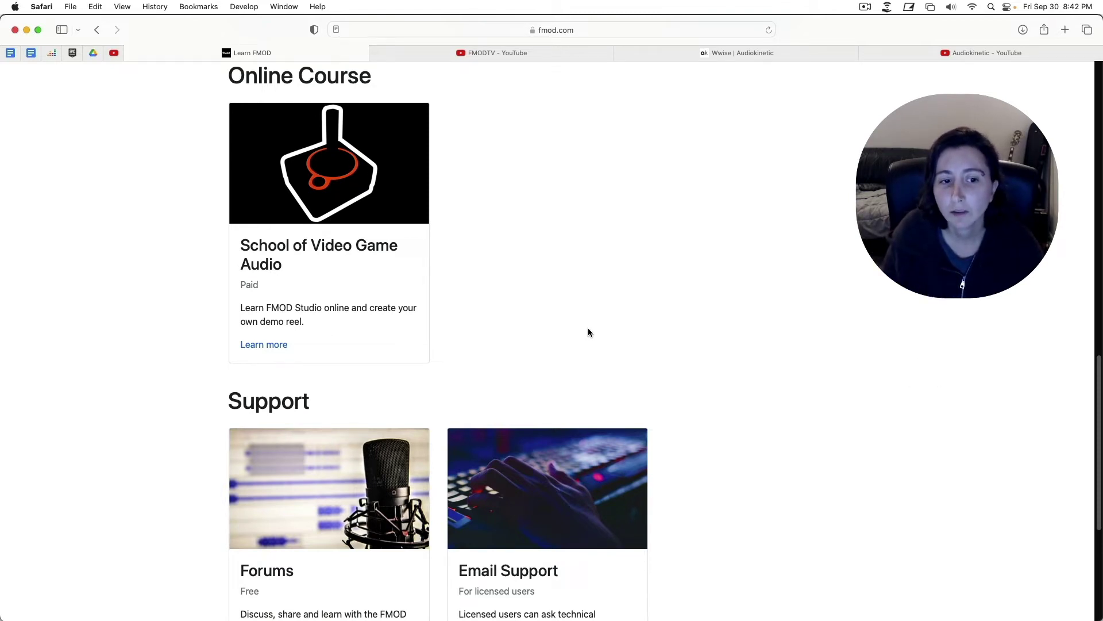
scroll(394, 255, up, 1)
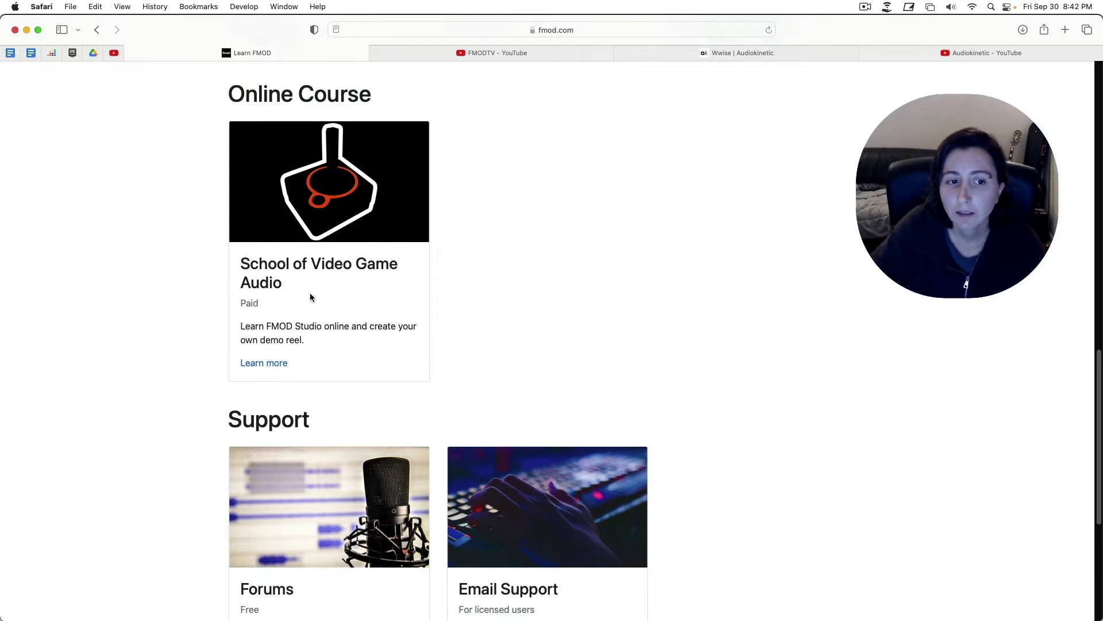
Highlight the 'School of Video Game Audio' title and 'Online Course' heading on Learn FMOD.
drag(308, 296, 229, 266)
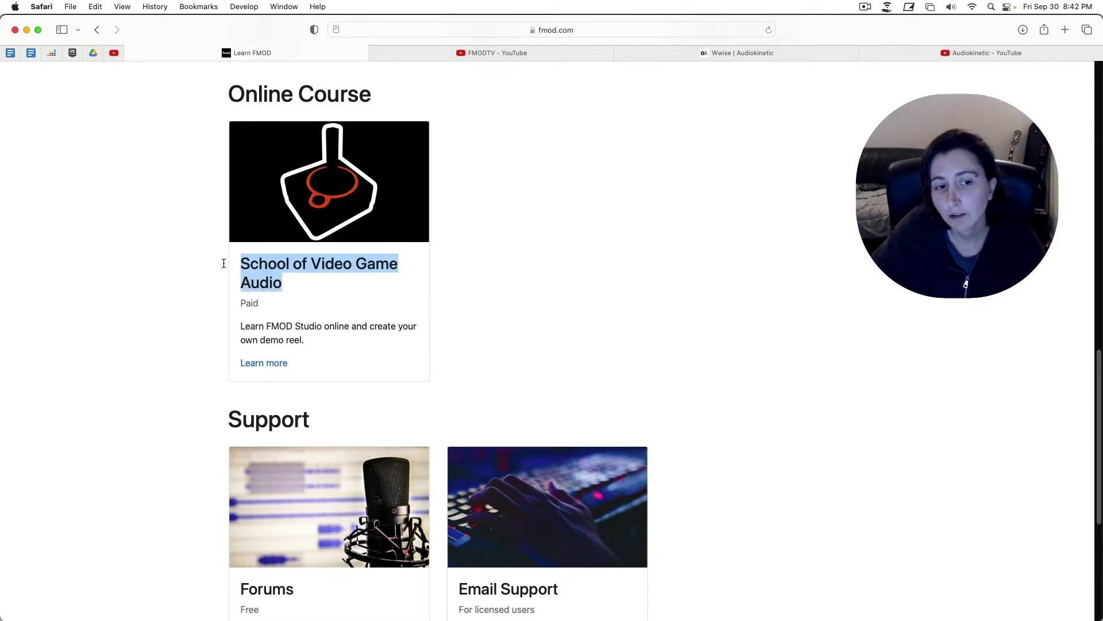
click(293, 280)
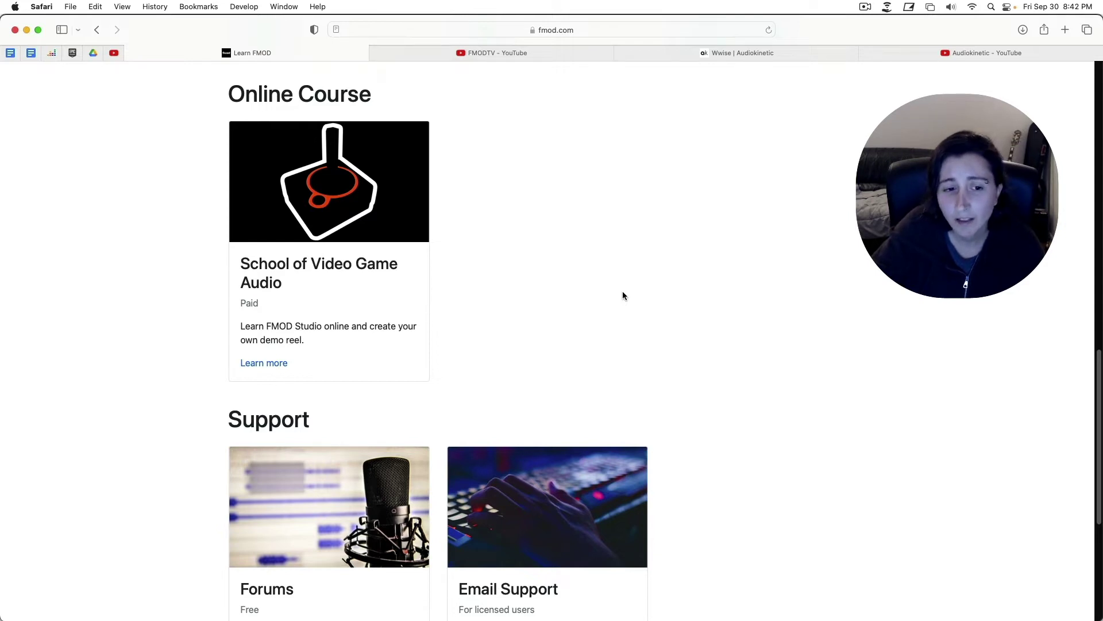
scroll(622, 290, up, 2)
drag(296, 349, 204, 333)
click(544, 355)
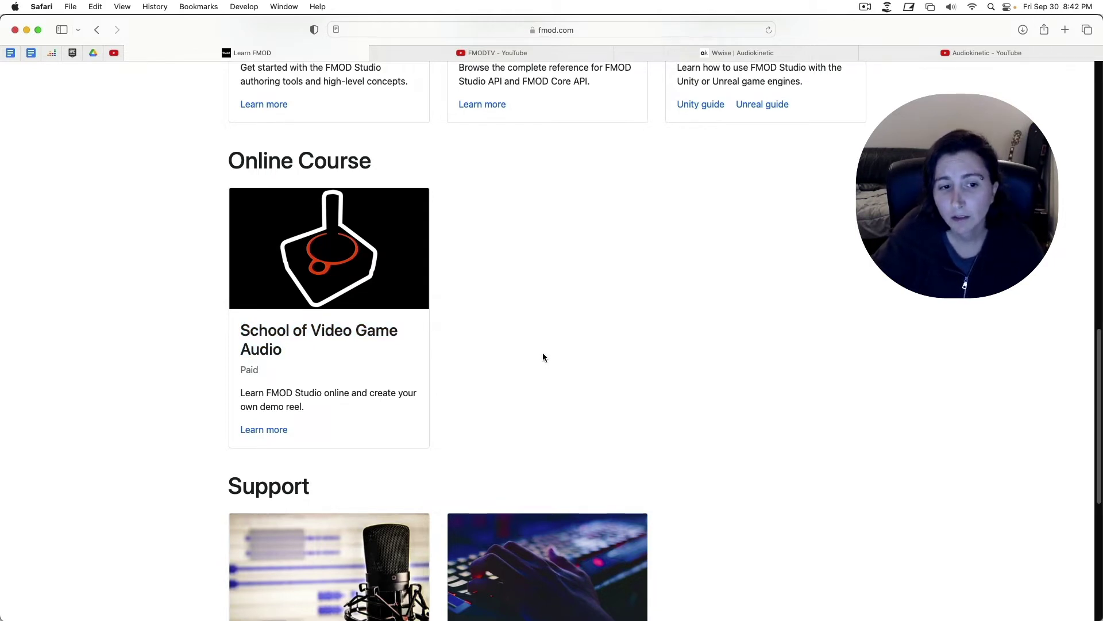
scroll(542, 352, up, 1)
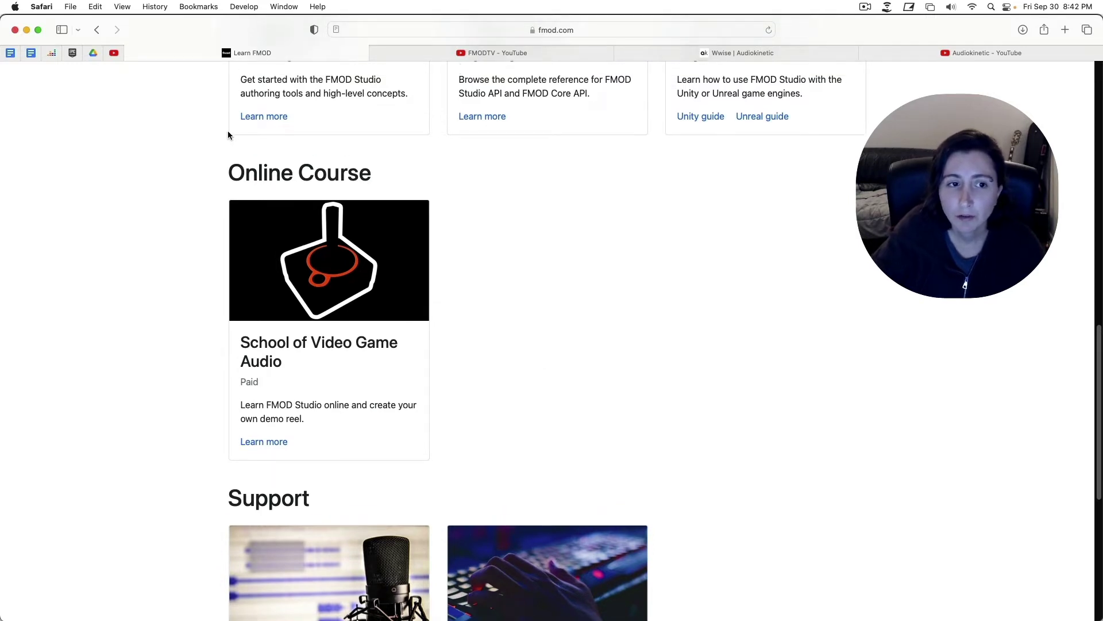
triple_click(263, 169)
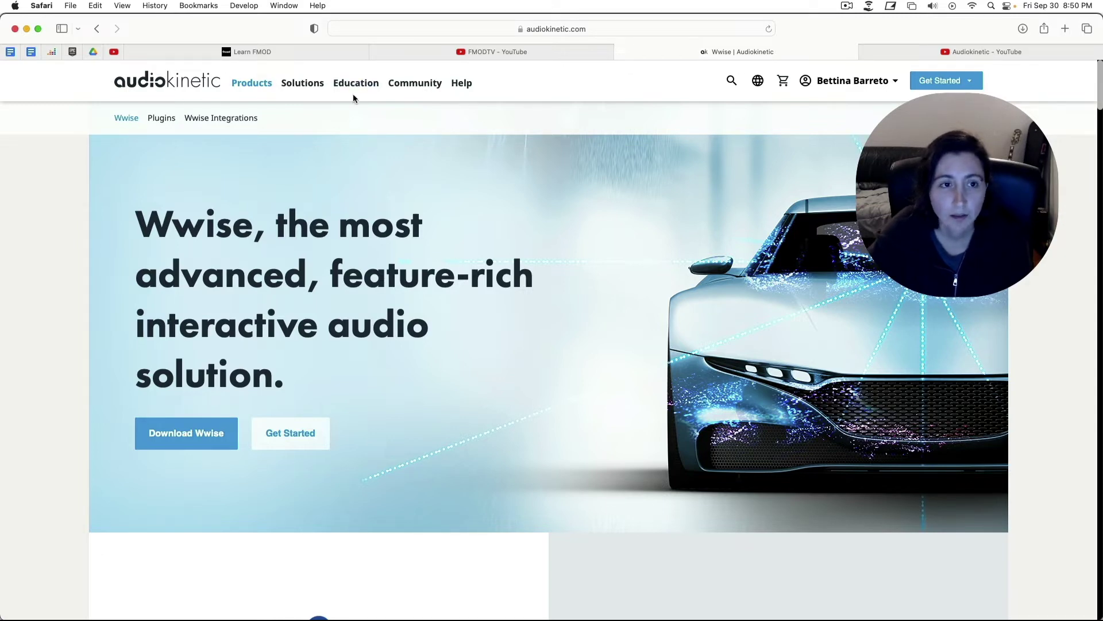
scroll(400, 291, down, 6)
scroll(401, 290, up, 8)
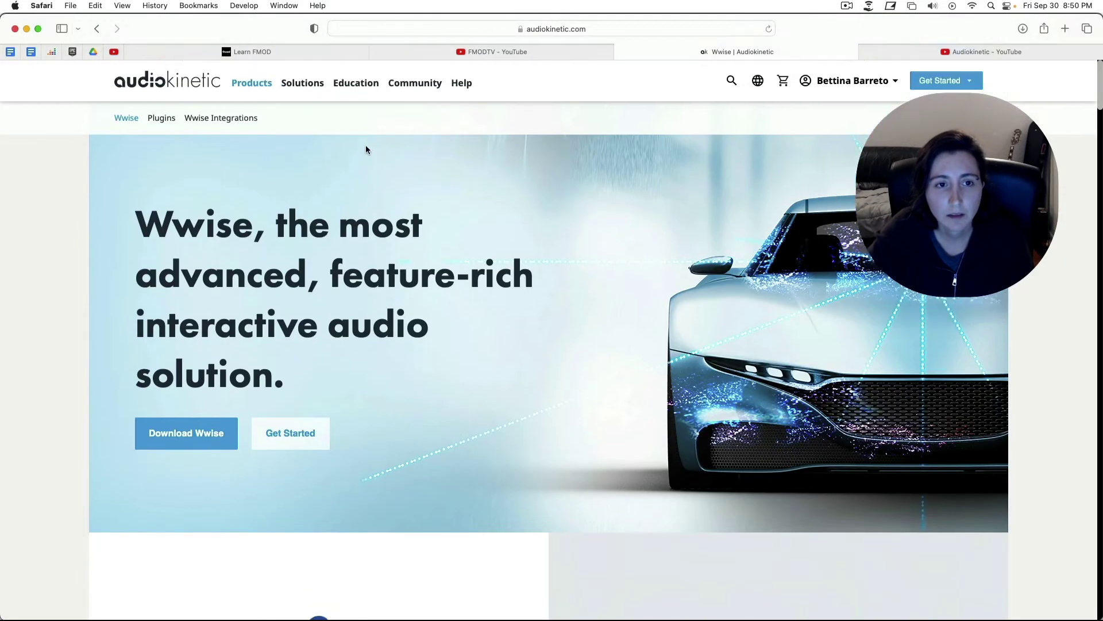
Go from Audiokinetic Education through the Wwise Certification page to the WWISE-101 course.
click(355, 83)
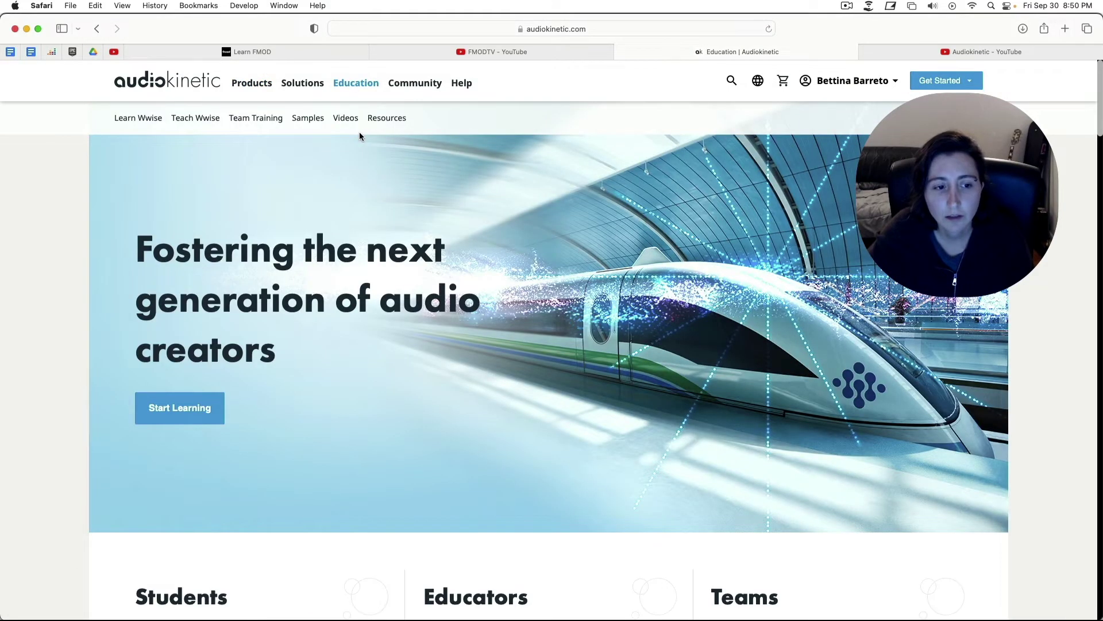
scroll(468, 251, down, 5)
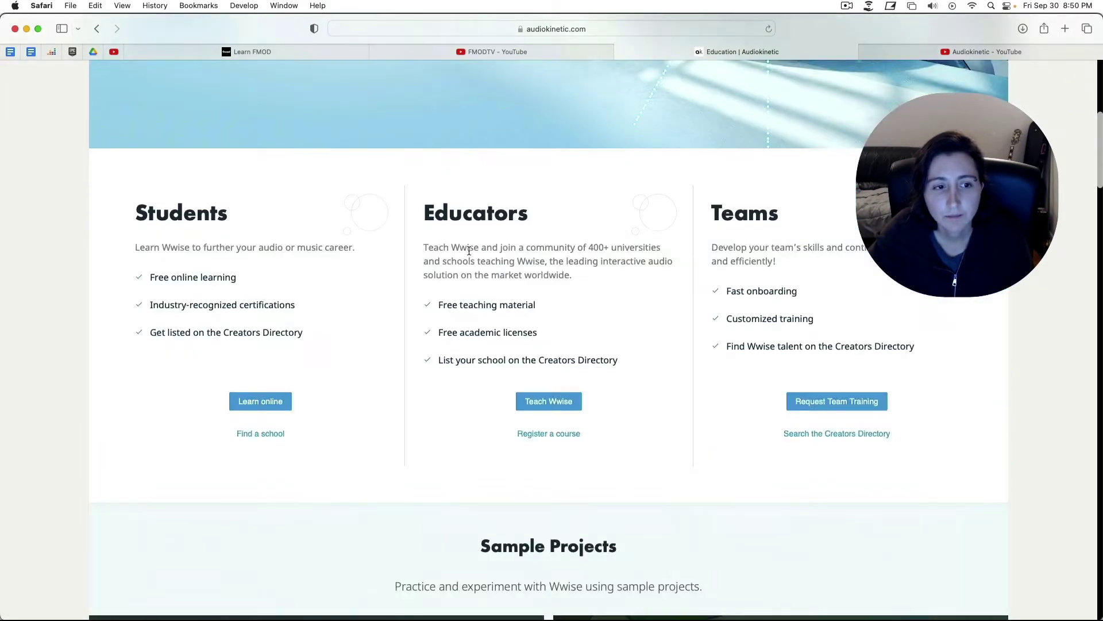
click(260, 401)
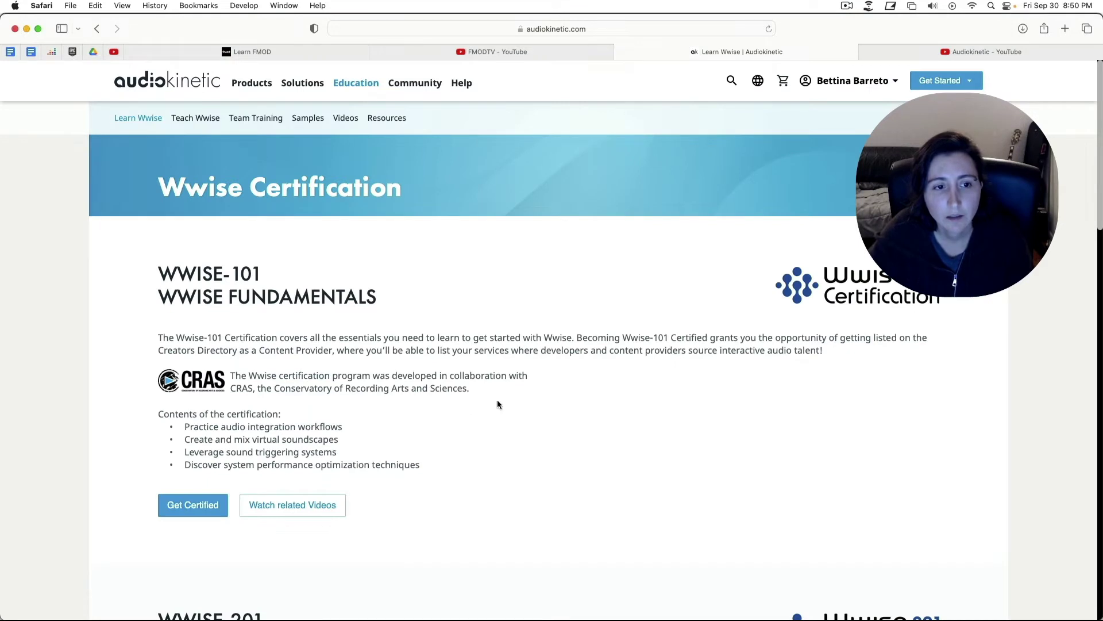
drag(161, 179, 470, 206)
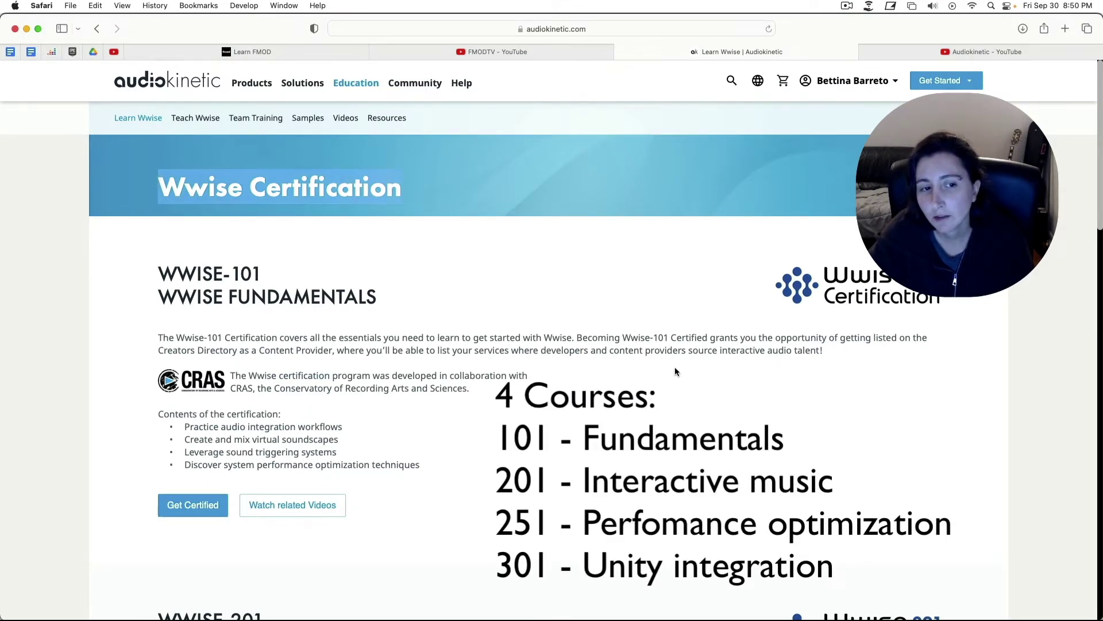
scroll(675, 366, down, 3)
scroll(477, 267, up, 3)
drag(173, 271, 531, 321)
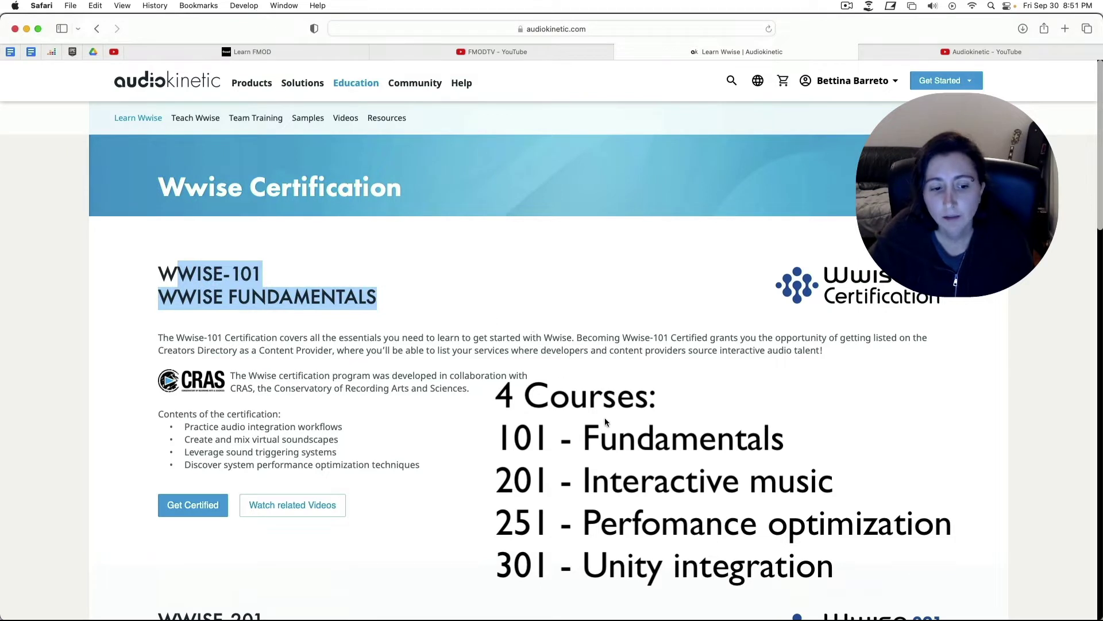
click(491, 315)
click(200, 502)
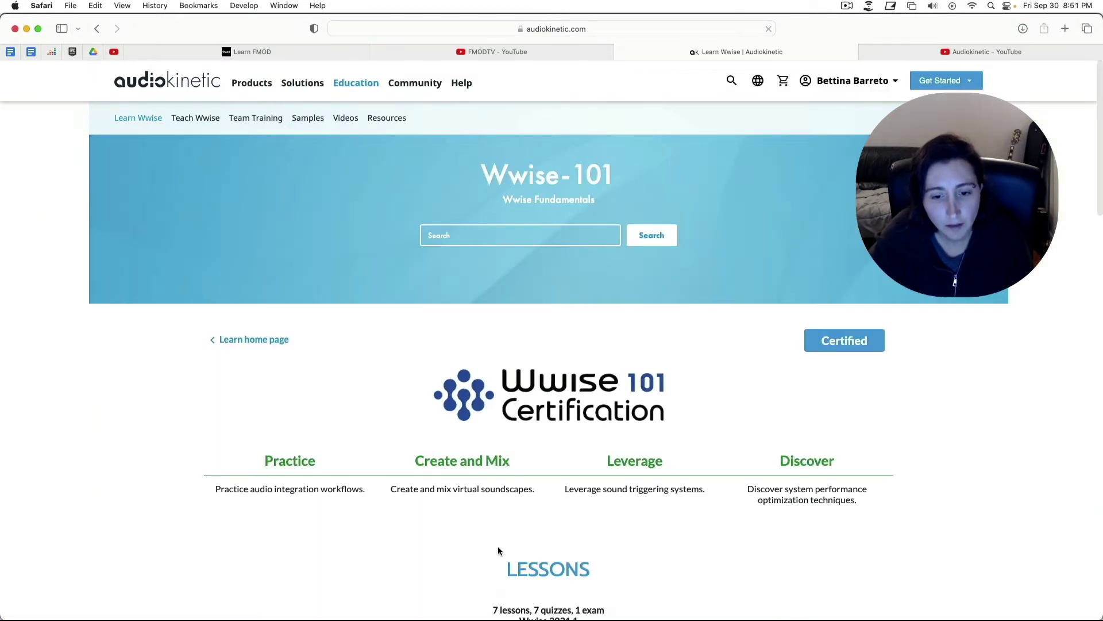
scroll(511, 550, down, 5)
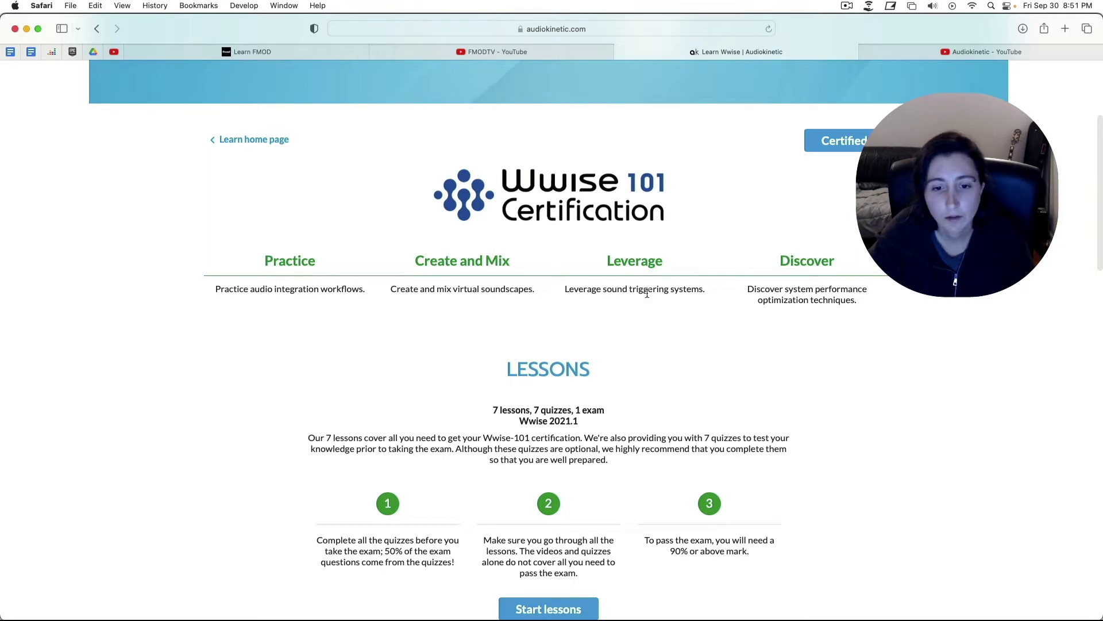
scroll(650, 298, down, 3)
scroll(650, 294, down, 3)
scroll(650, 293, down, 5)
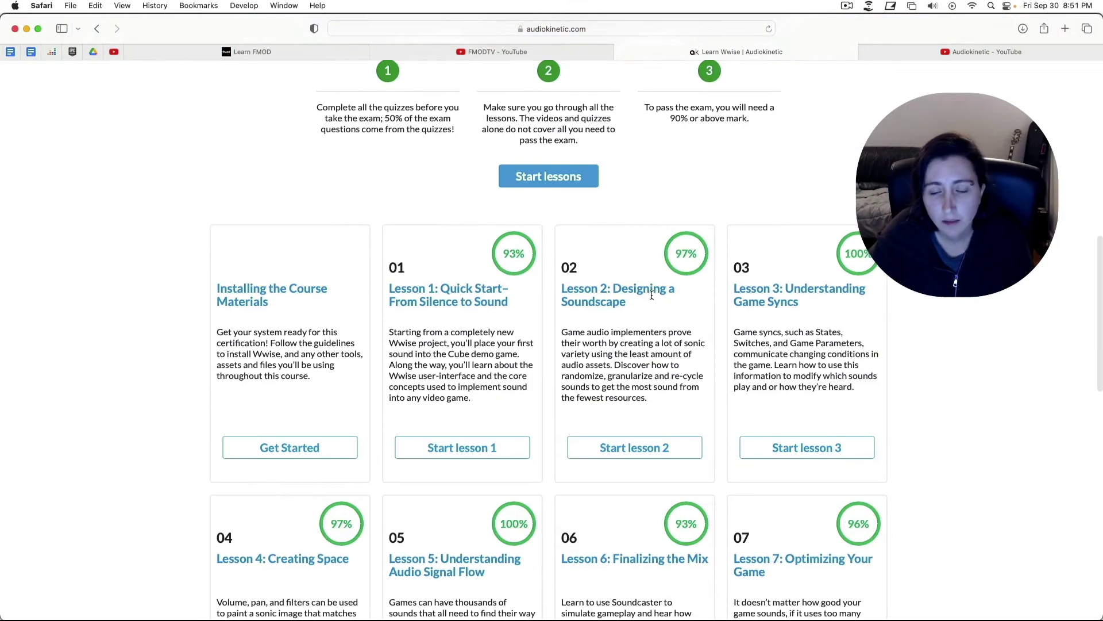
scroll(651, 295, down, 5)
scroll(651, 295, down, 2)
scroll(651, 295, down, 3)
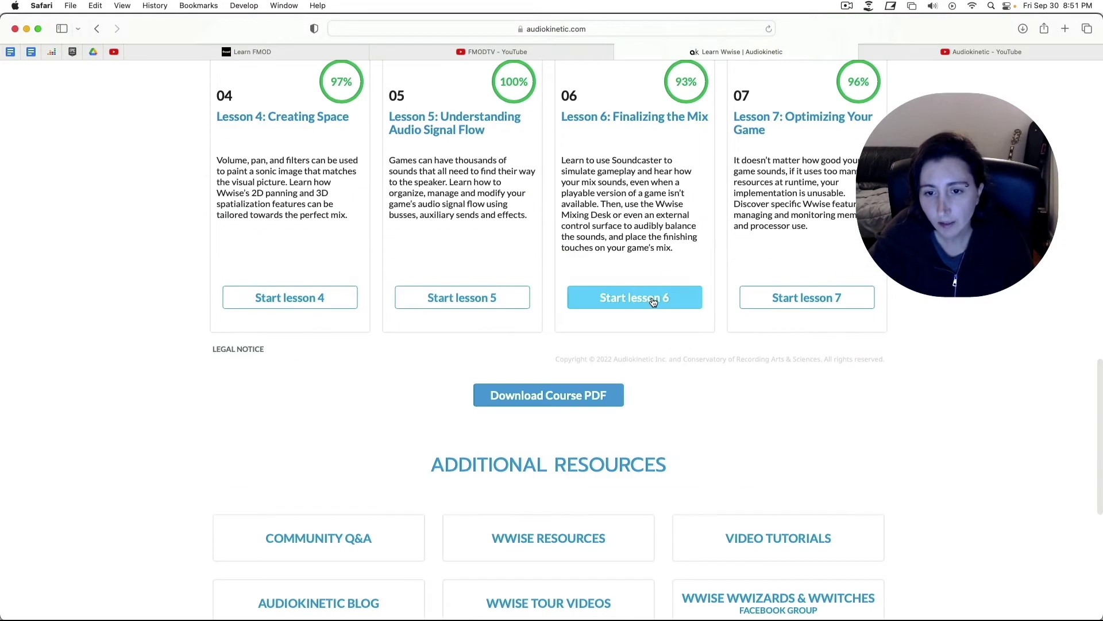
scroll(653, 300, up, 5)
scroll(604, 298, up, 2)
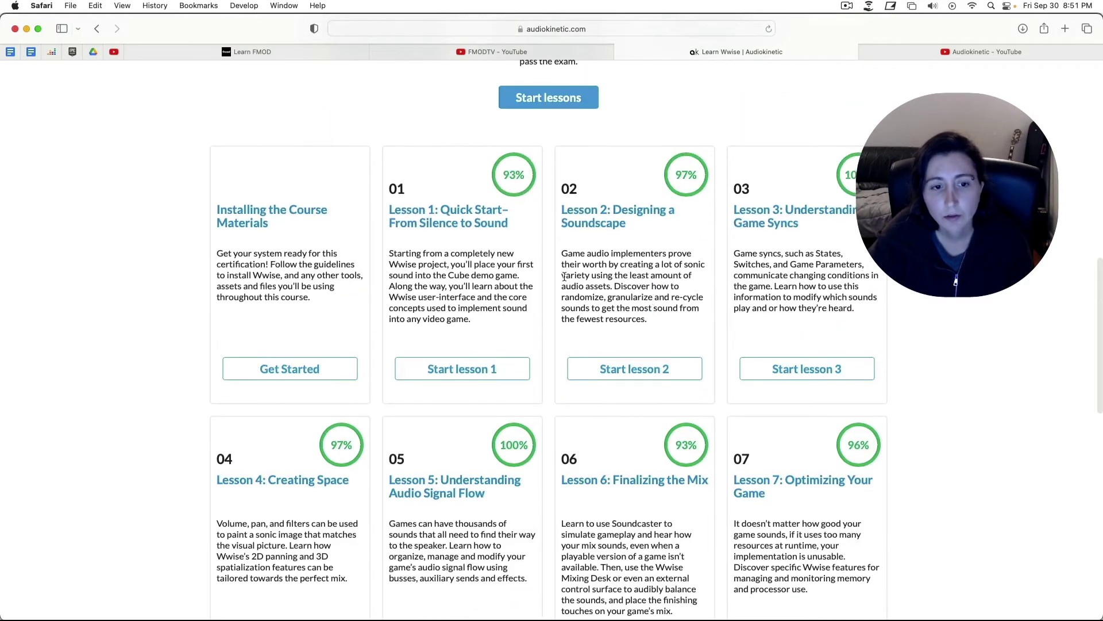
scroll(559, 293, up, 3)
Start the Wwise 101 lessons and open 'Installing Wwise and Cube' from the expanded contents.
click(543, 214)
scroll(802, 439, down, 5)
scroll(803, 439, down, 3)
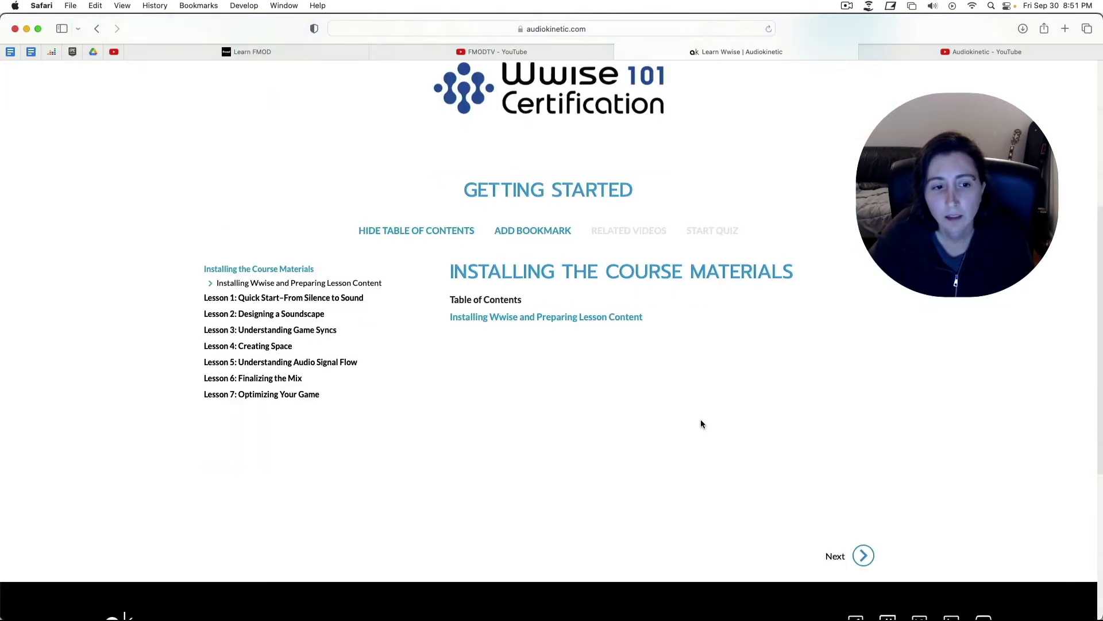
click(211, 283)
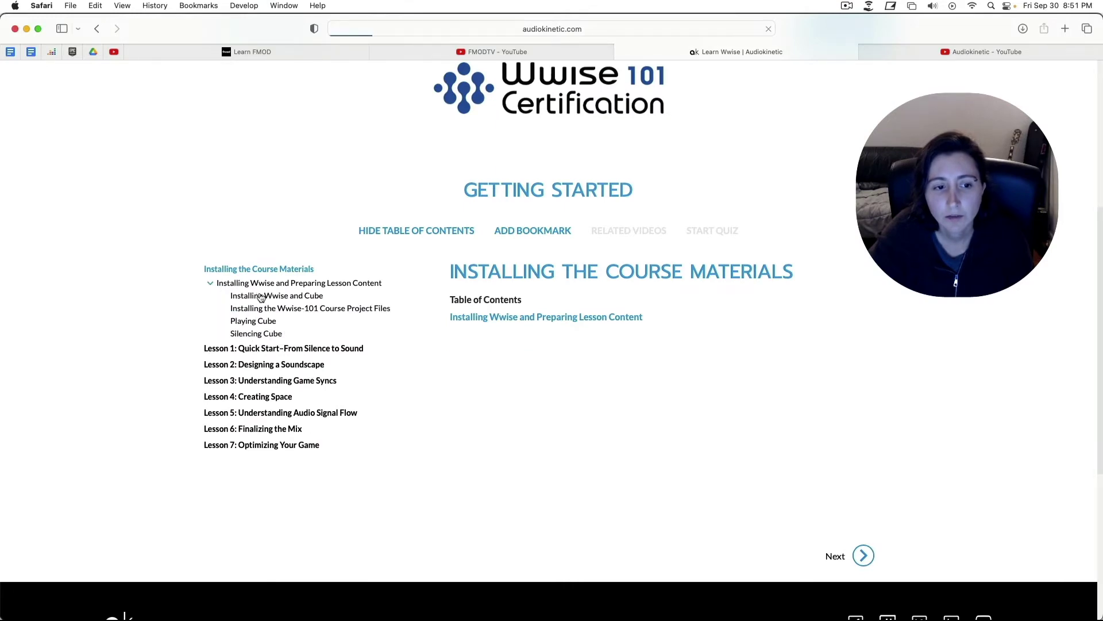
click(268, 299)
scroll(280, 298, down, 5)
scroll(279, 345, down, 8)
scroll(478, 418, down, 8)
scroll(479, 418, down, 8)
scroll(479, 418, down, 8)
scroll(479, 419, down, 5)
scroll(478, 418, up, 10)
scroll(479, 418, up, 8)
scroll(479, 420, up, 10)
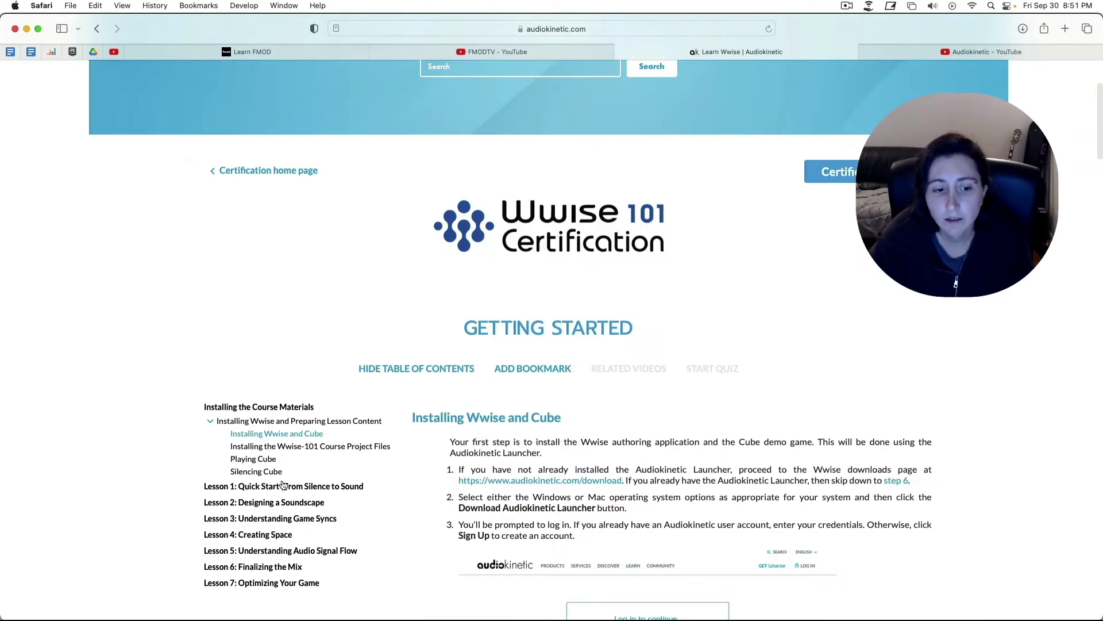
mouse_move(354, 616)
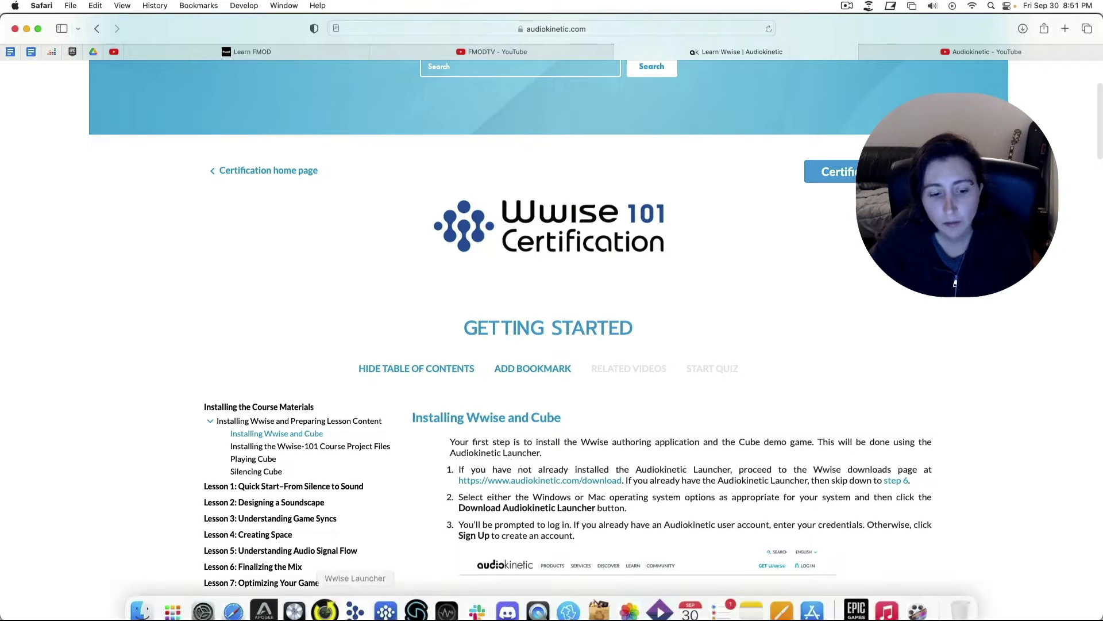
Launch Wwise Launcher over Safari and compare its Home feed, recent projects and Wwise versions.
click(354, 596)
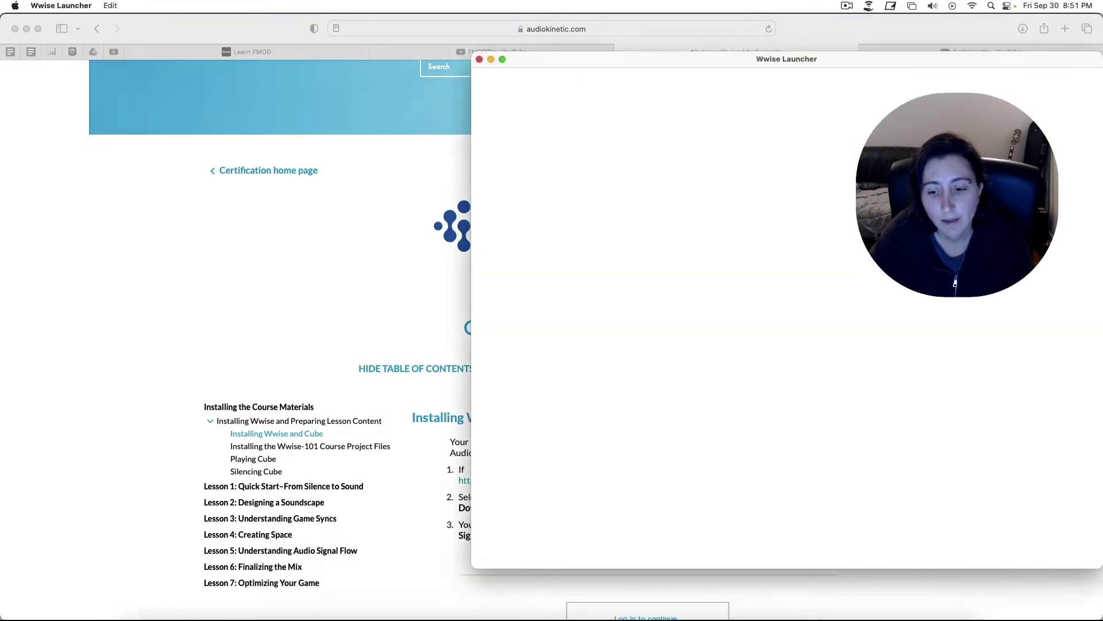
drag(760, 63, 506, 73)
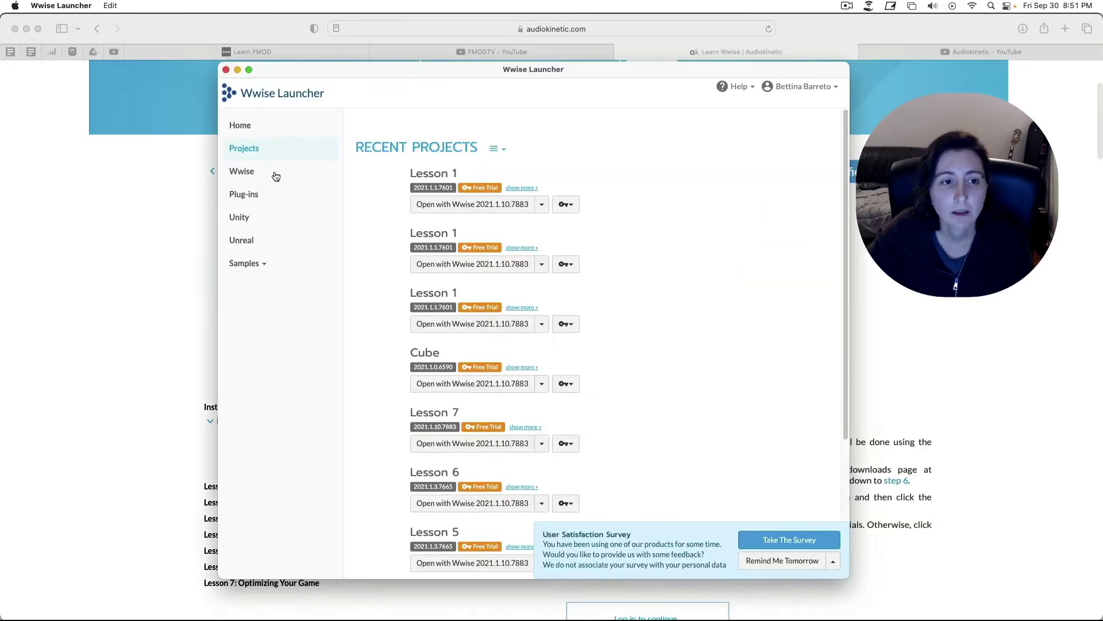
click(241, 171)
click(244, 147)
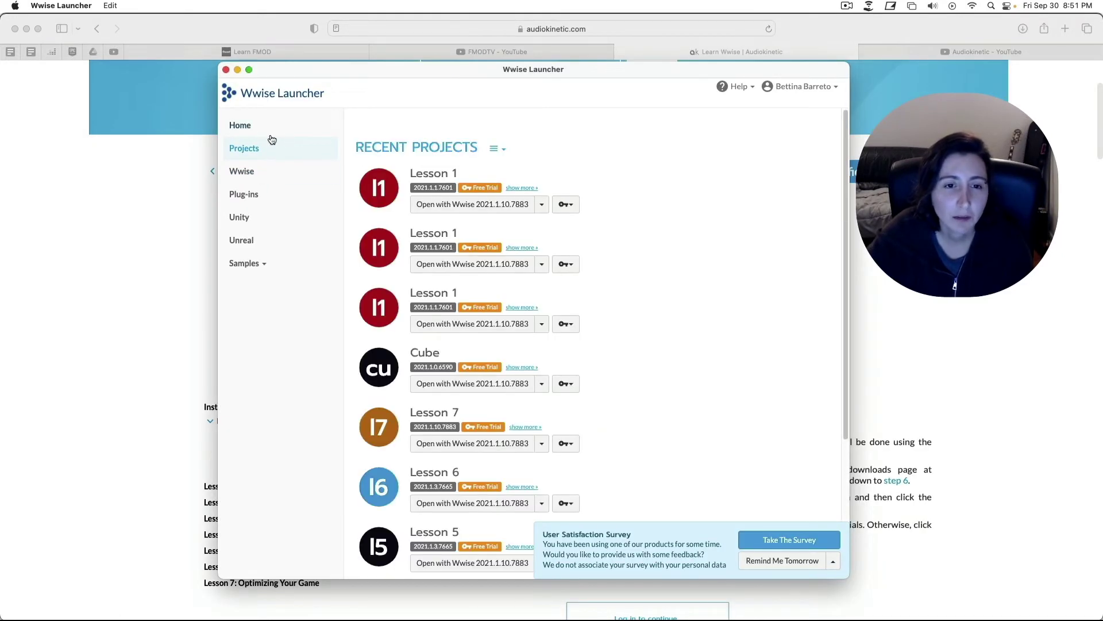
click(239, 126)
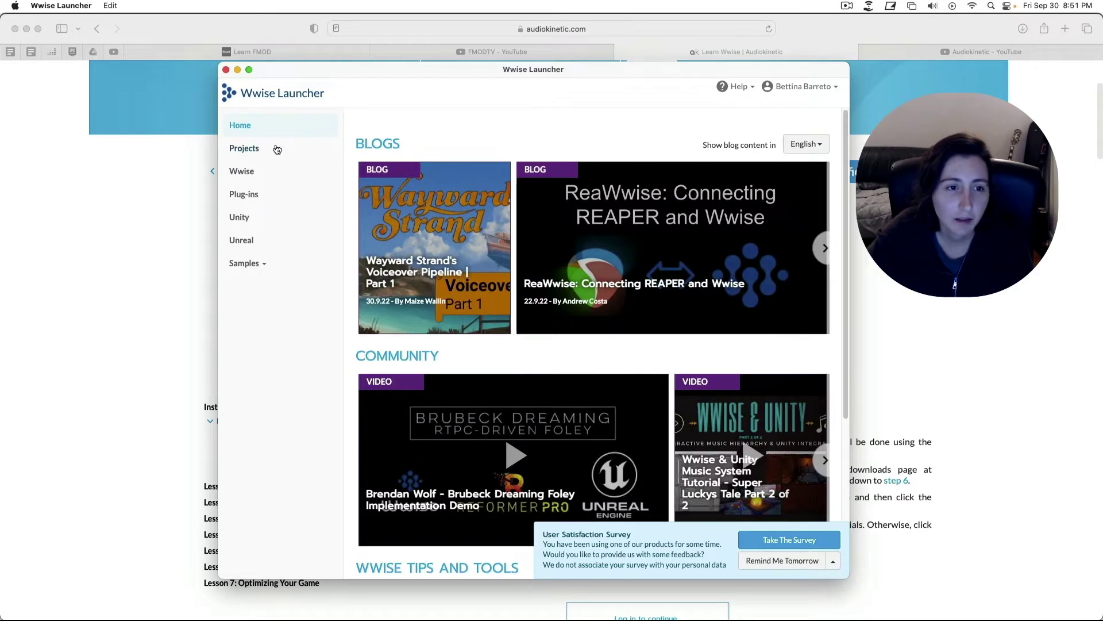
click(244, 147)
click(239, 125)
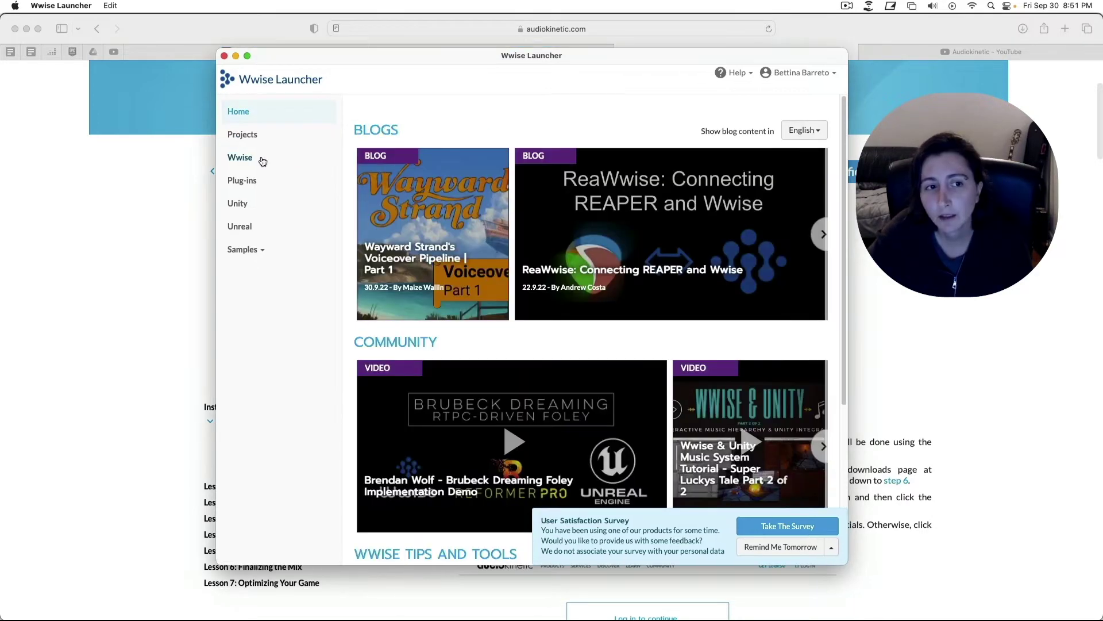
click(262, 161)
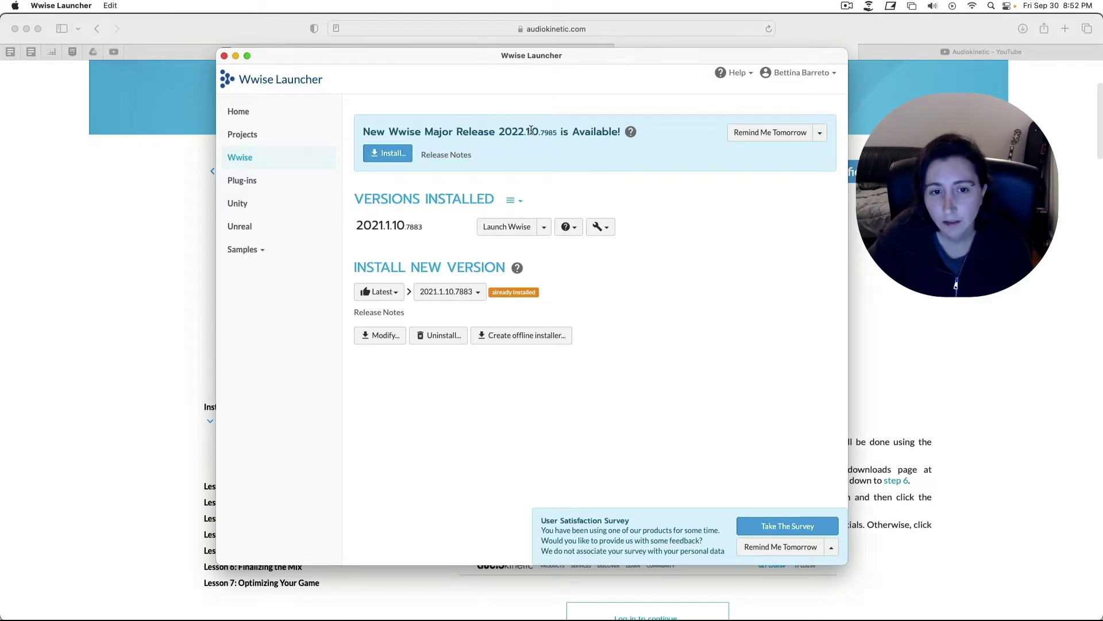
drag(532, 132, 623, 138)
click(615, 152)
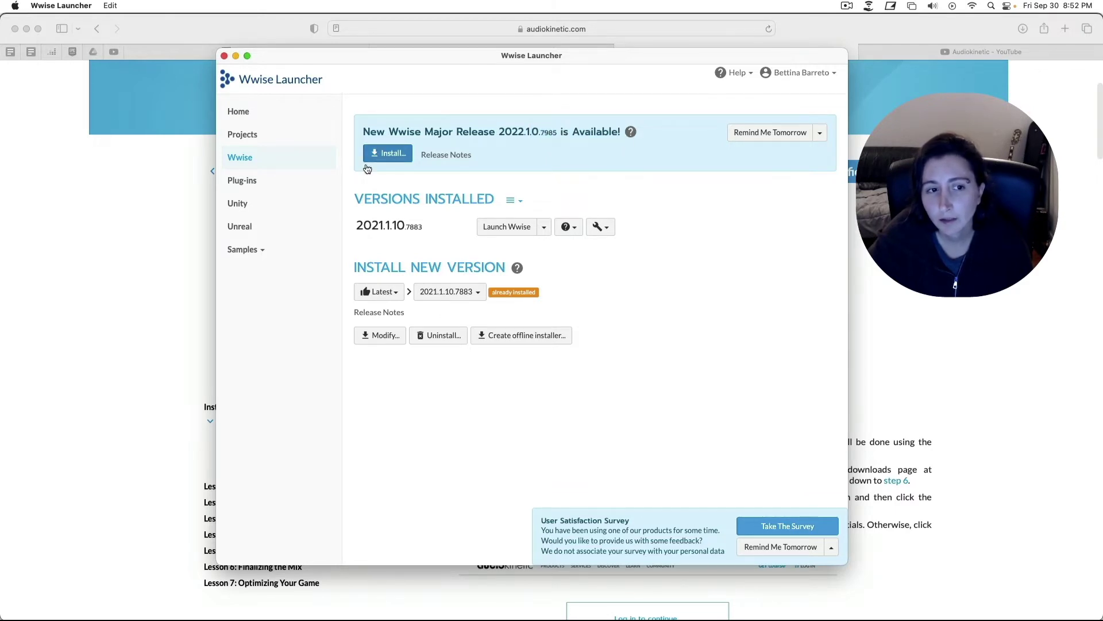
Browse the launcher's Plug-ins, Unity, Unreal and Samples pages, including Audio Lab and Adventure Game.
click(276, 181)
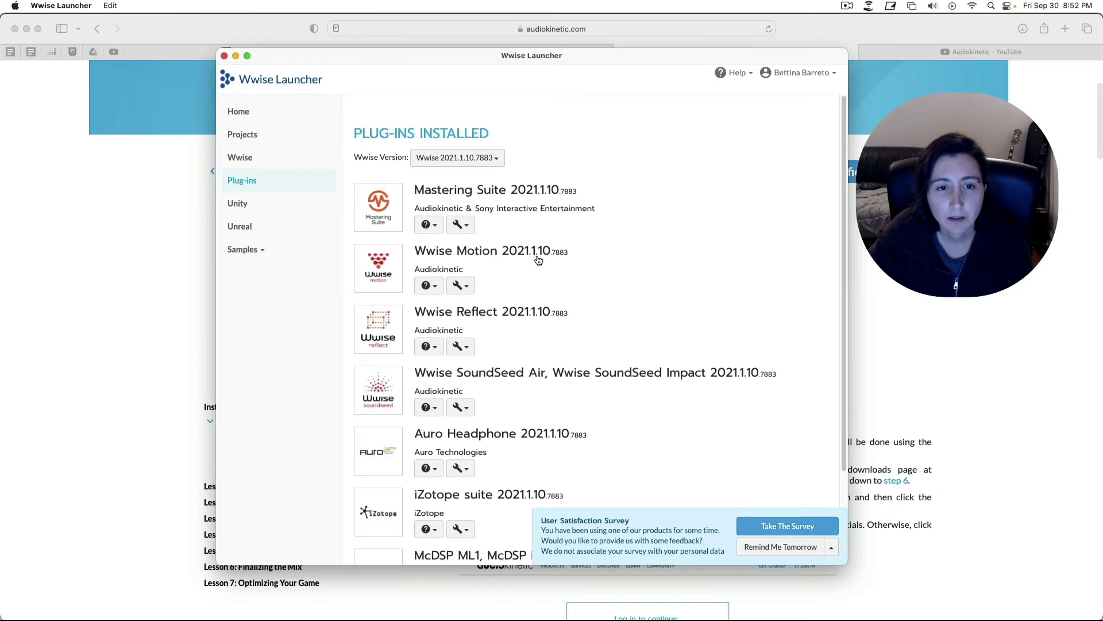
scroll(560, 340, down, 3)
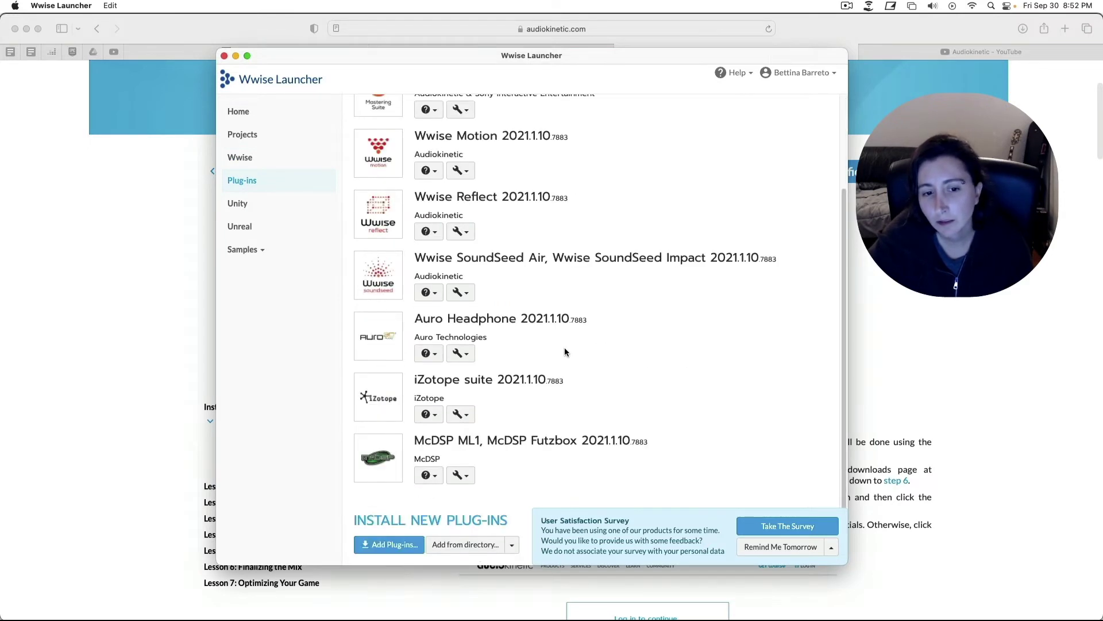
scroll(565, 348, up, 3)
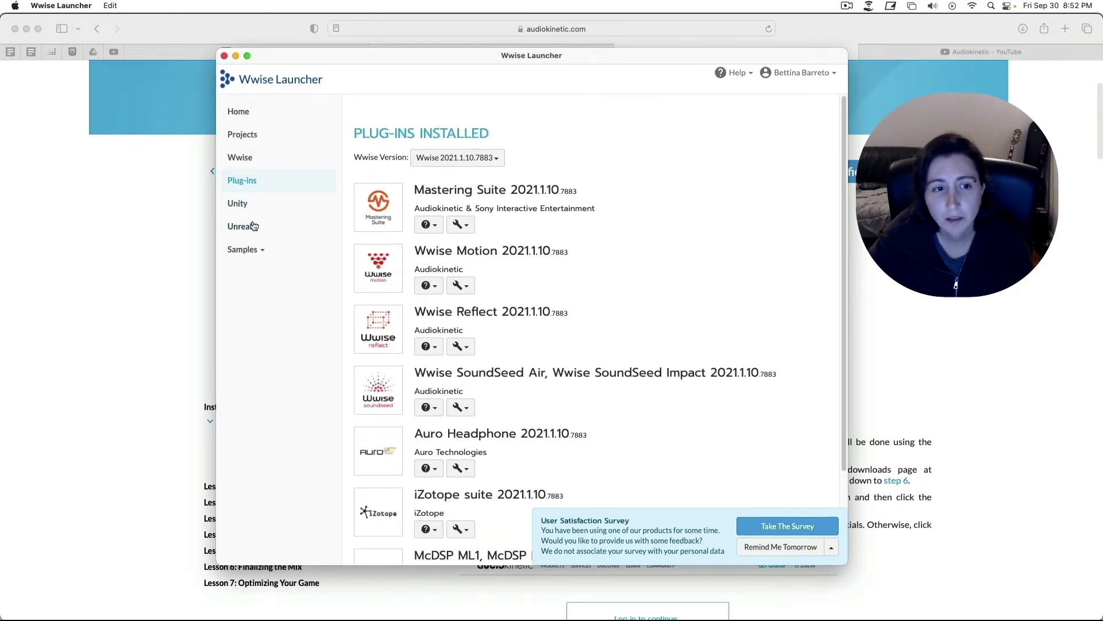
click(247, 204)
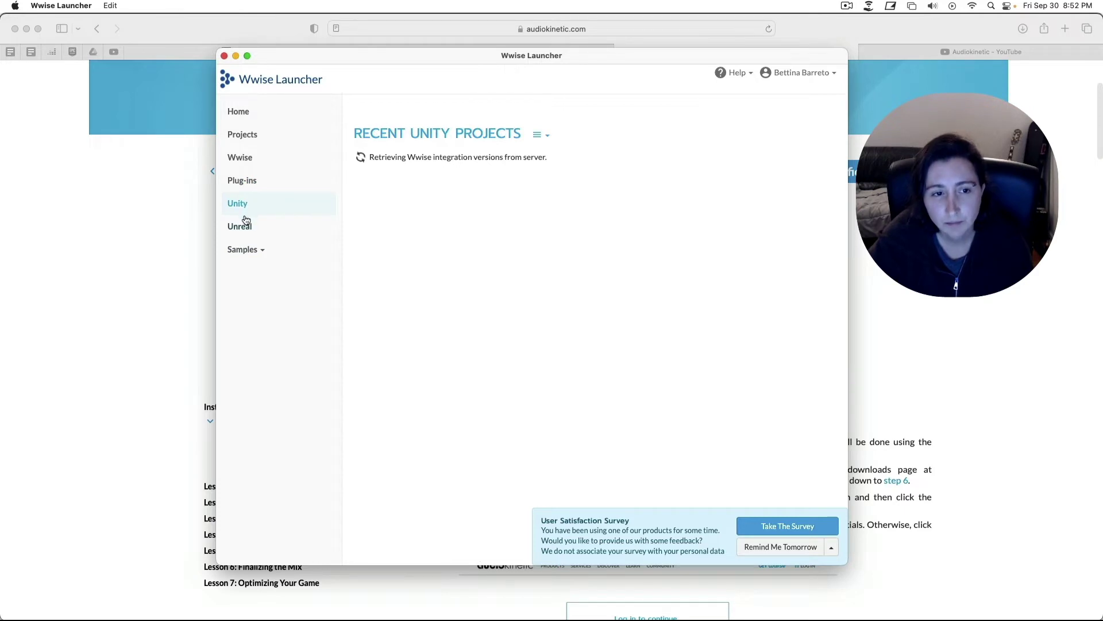
click(250, 228)
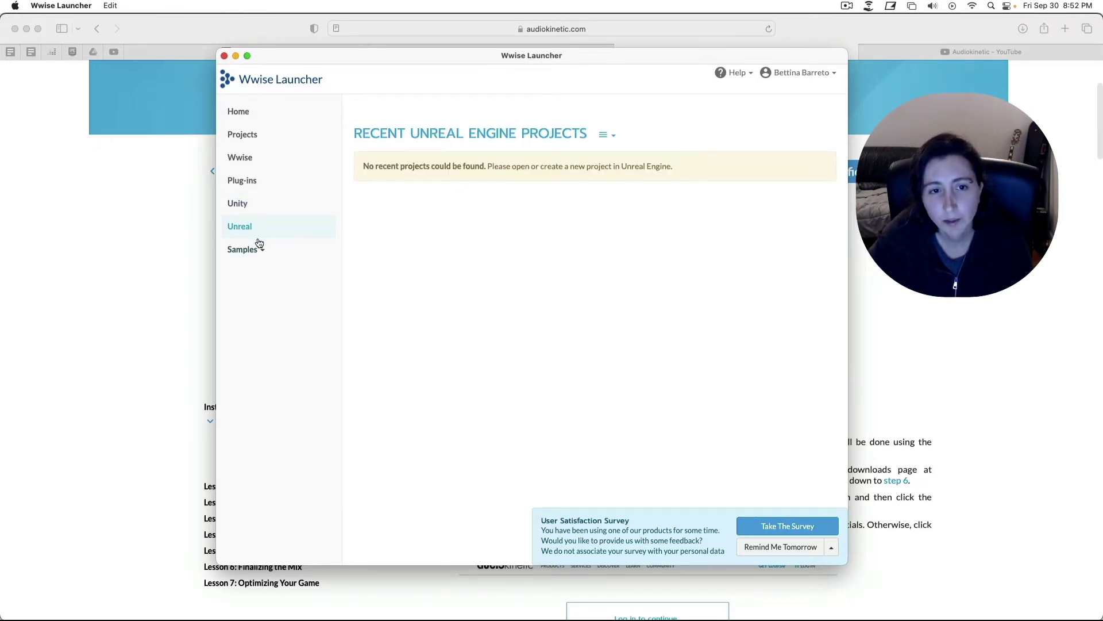
click(252, 251)
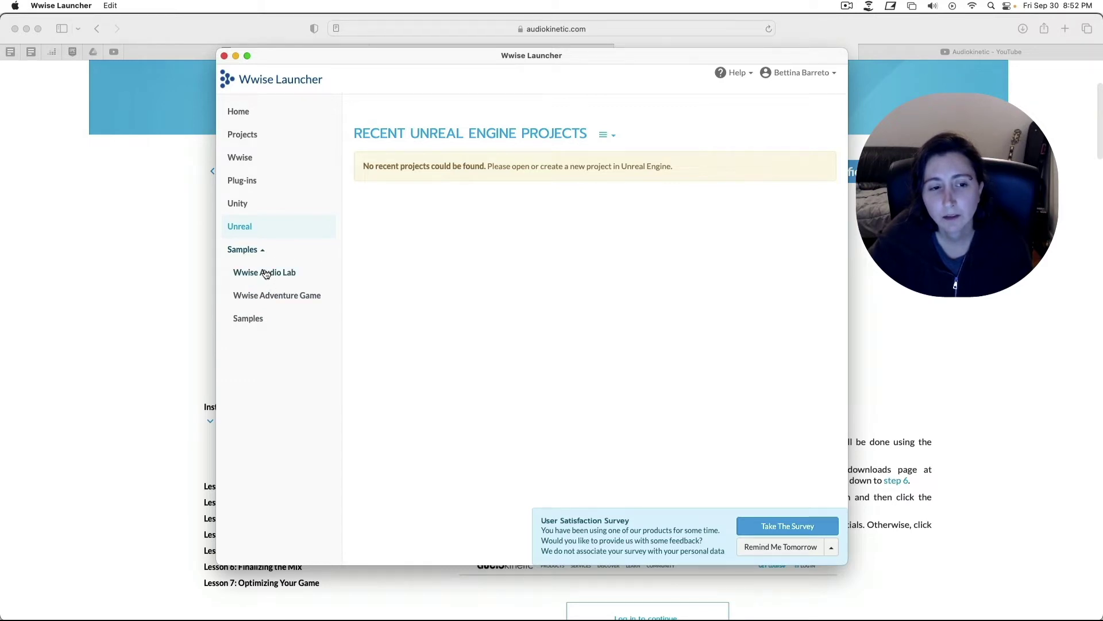
click(266, 273)
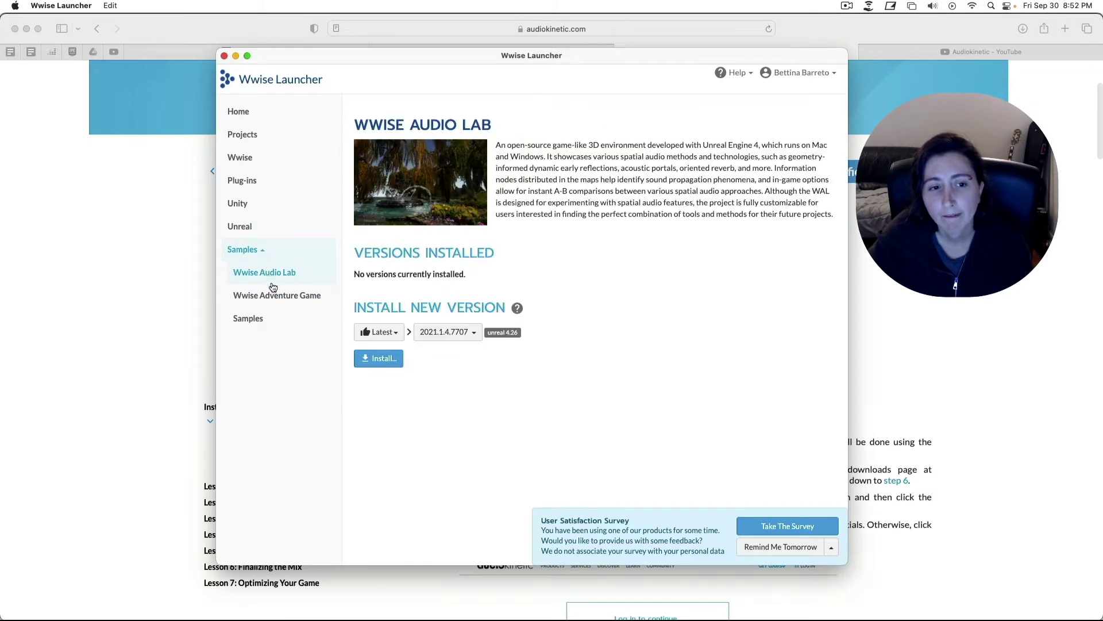
click(276, 295)
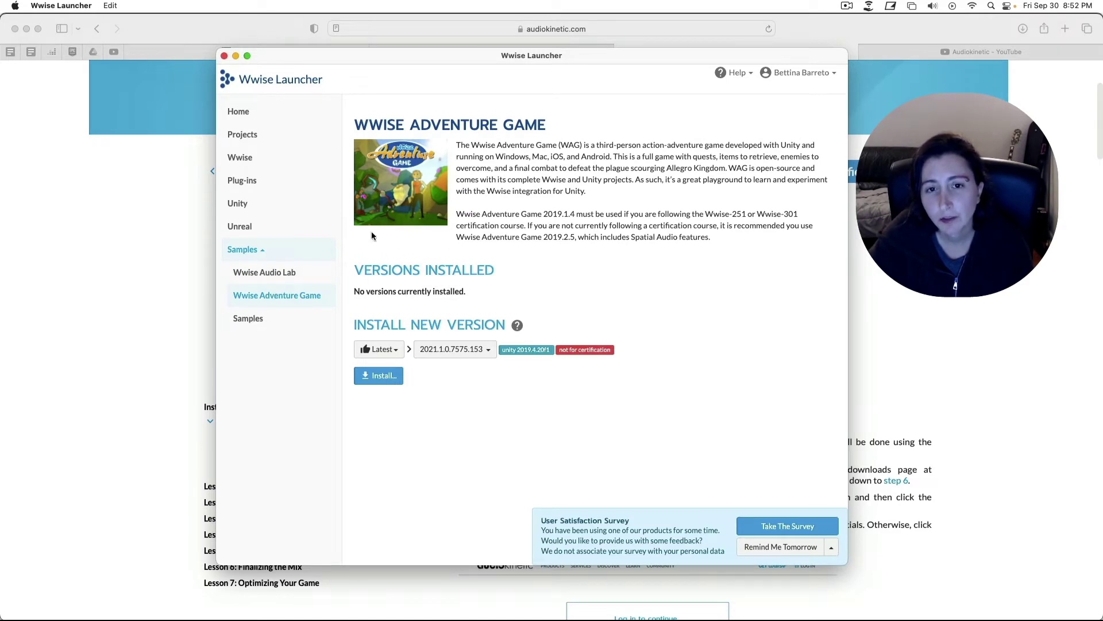
click(264, 270)
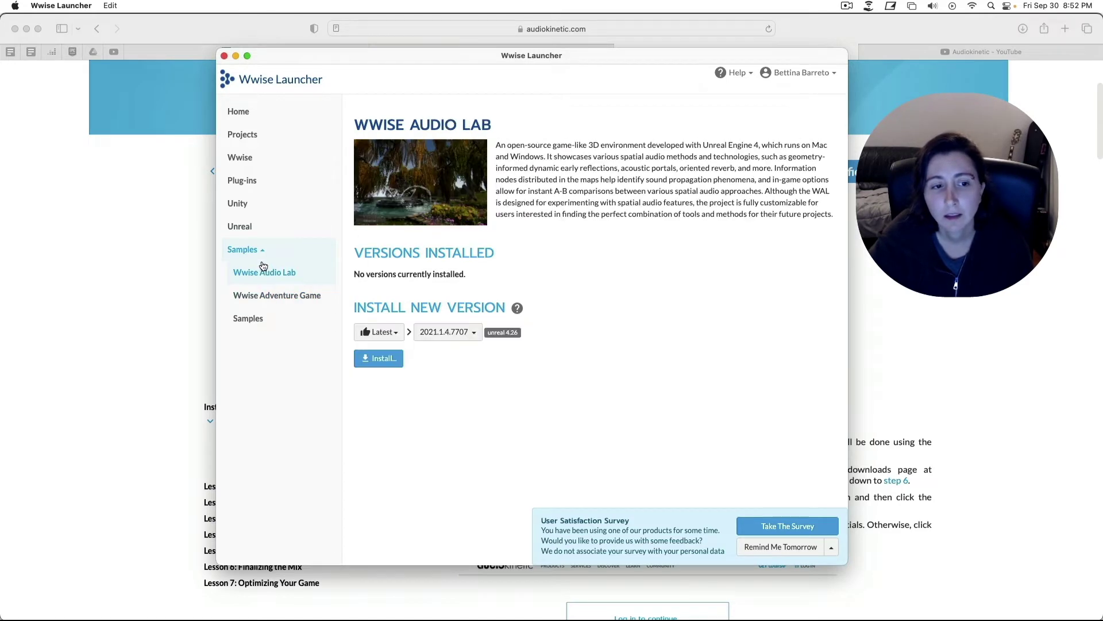
click(237, 136)
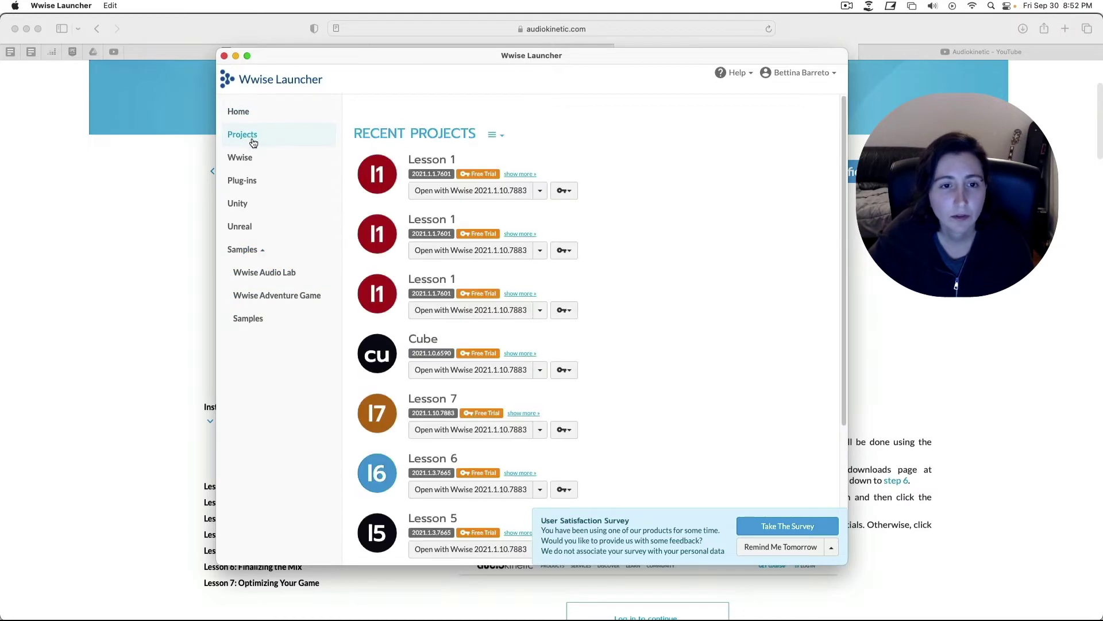
click(241, 157)
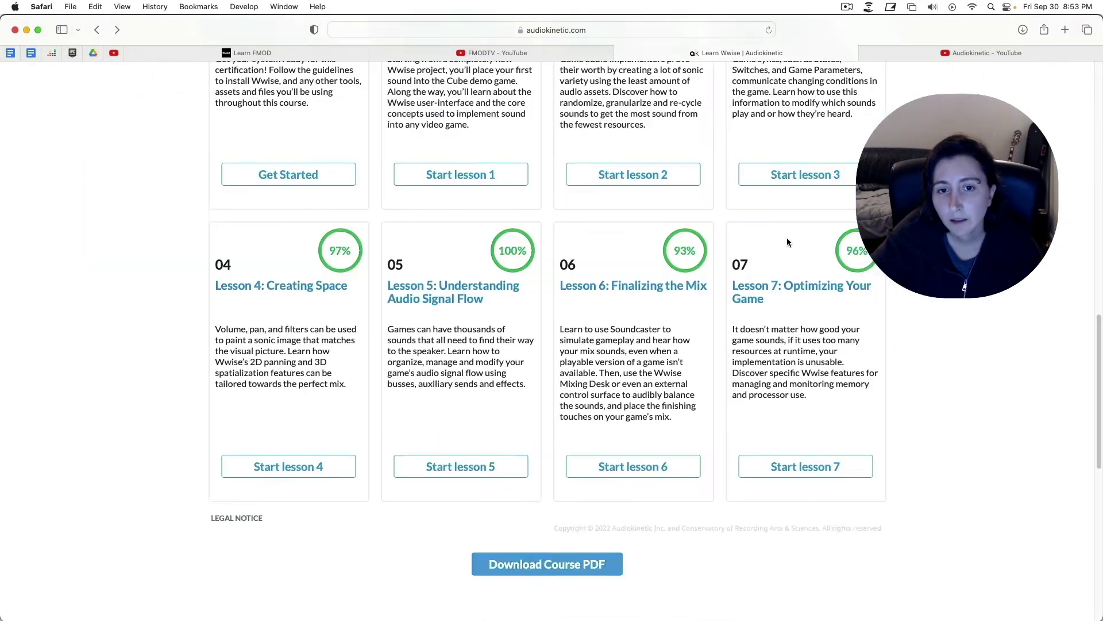
scroll(786, 242, up, 3)
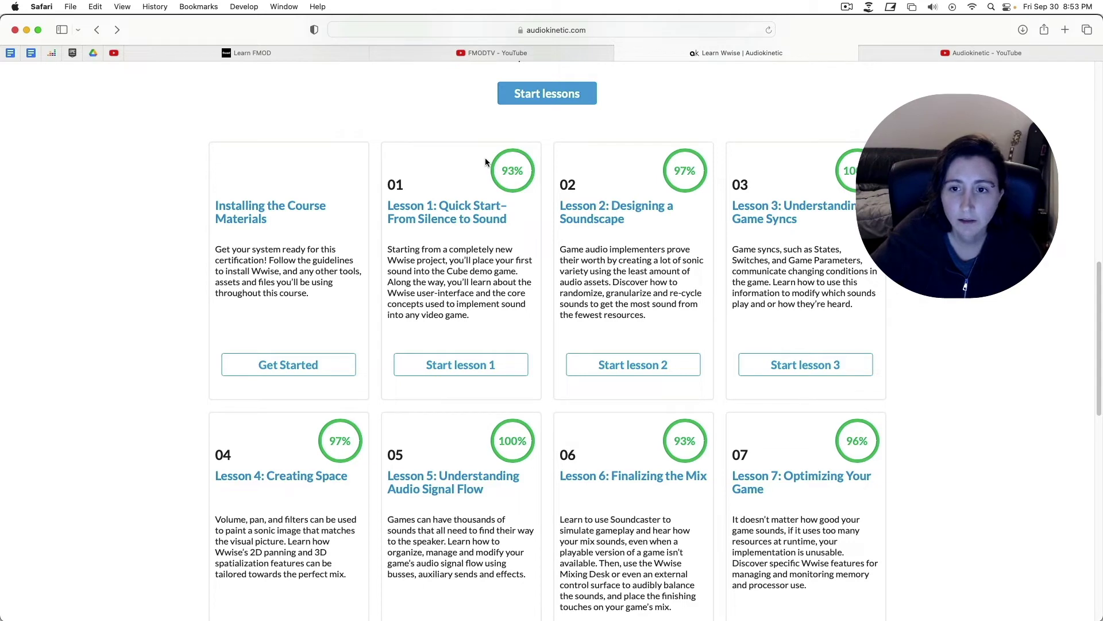
scroll(892, 446, down, 5)
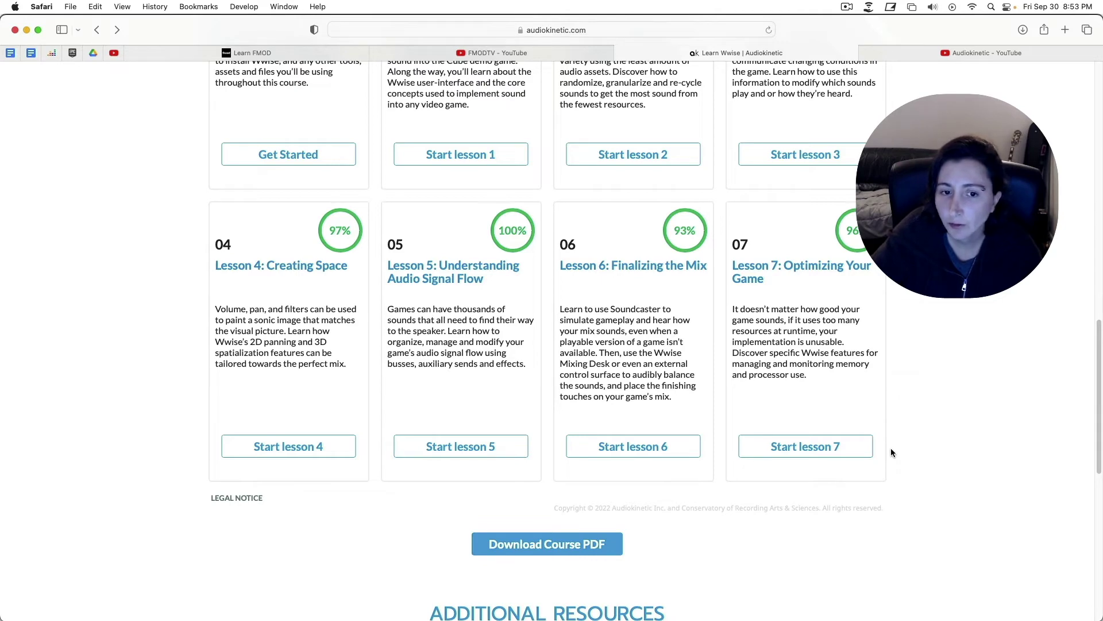
scroll(891, 448, down, 5)
scroll(891, 447, up, 8)
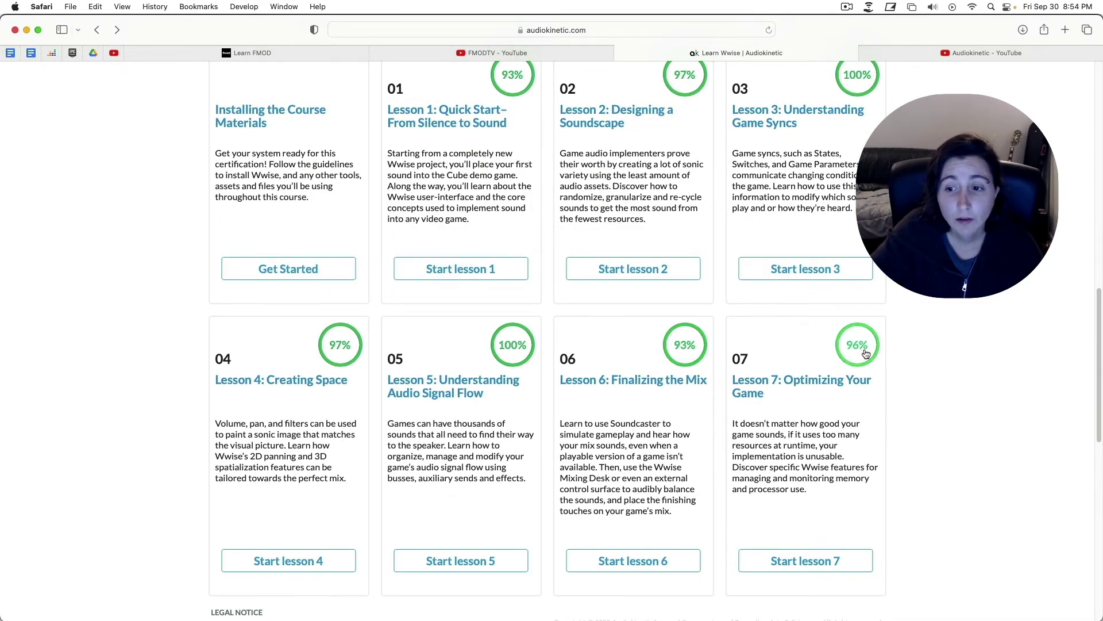
Go forward with Cmd+] to the Wwise-201 'Lesson 4: Working with MIDI' page.
key(super+bracketright)
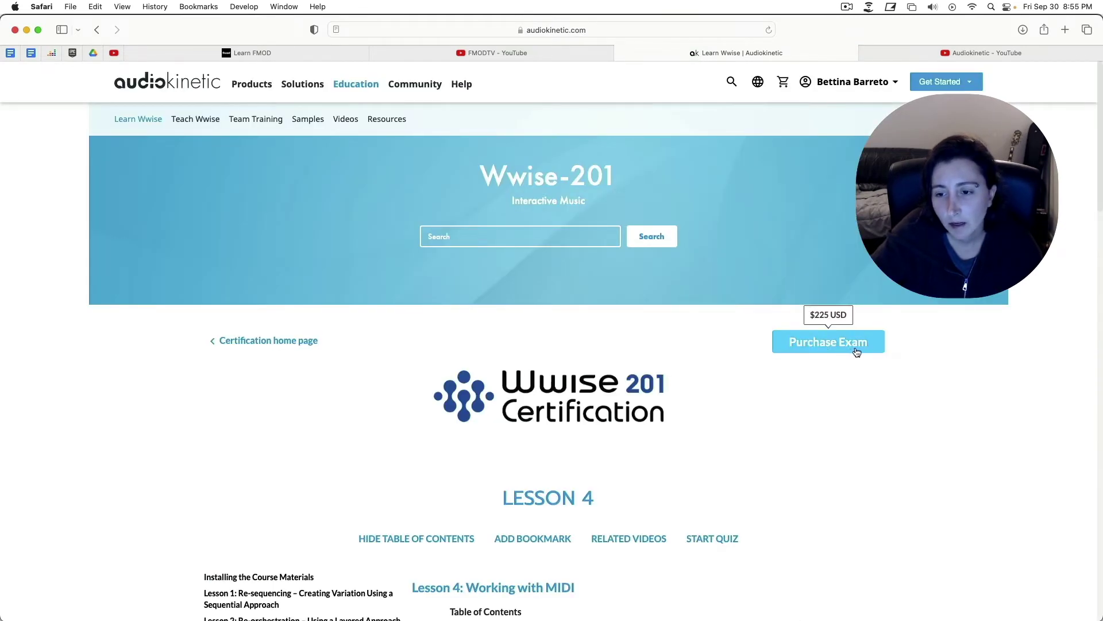
View the Wwise-201 exam purchase page, then return to the Wwise-201 certification home page.
click(856, 351)
scroll(890, 393, down, 5)
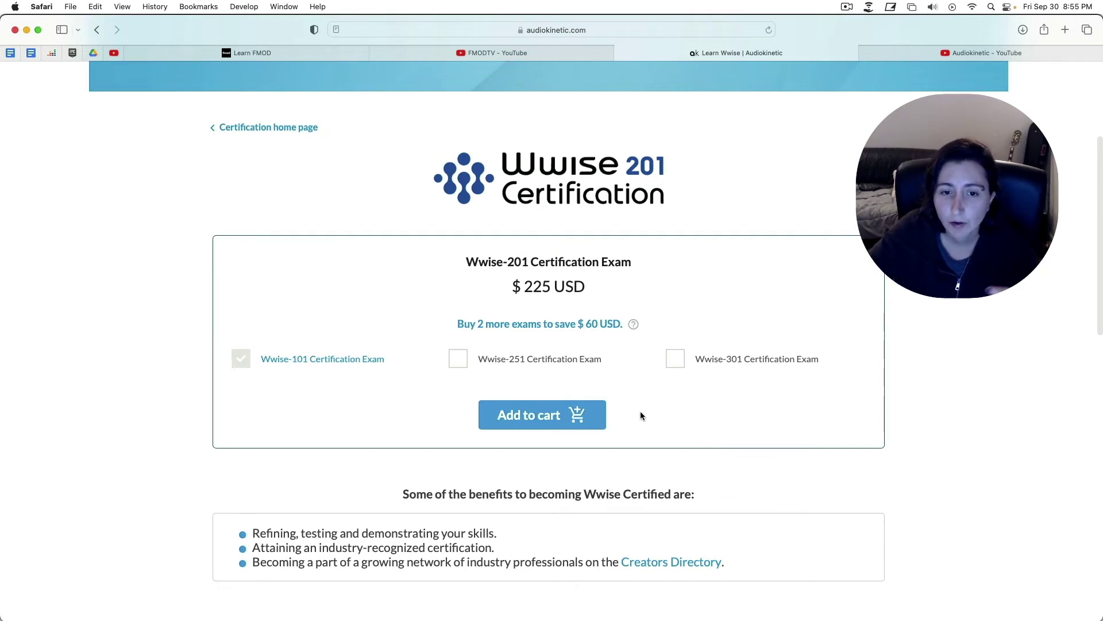
click(271, 128)
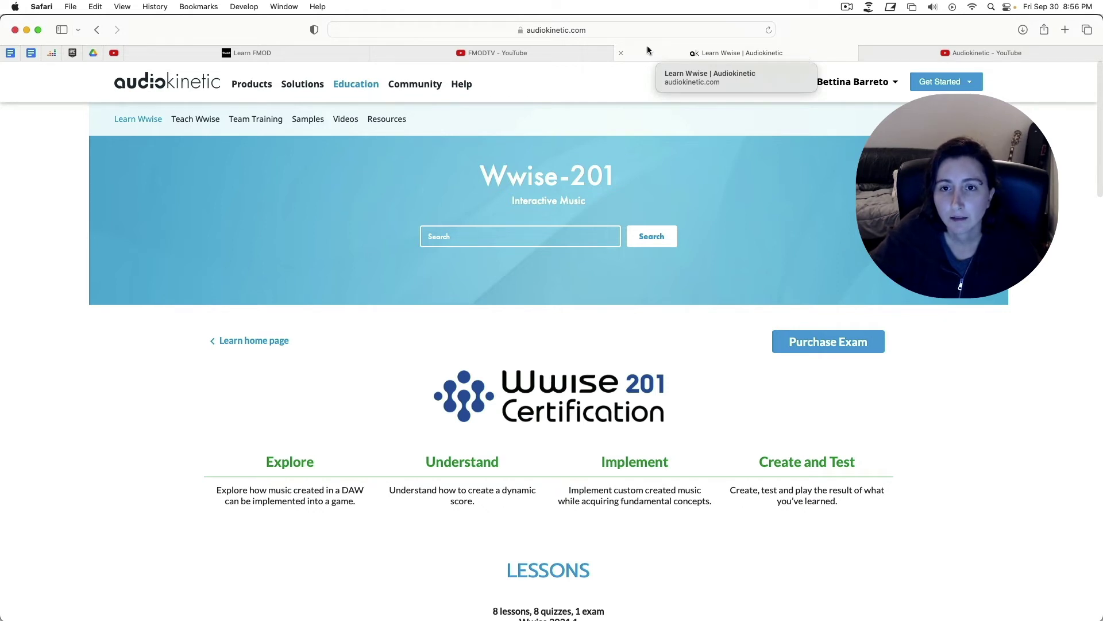
mouse_move(983, 53)
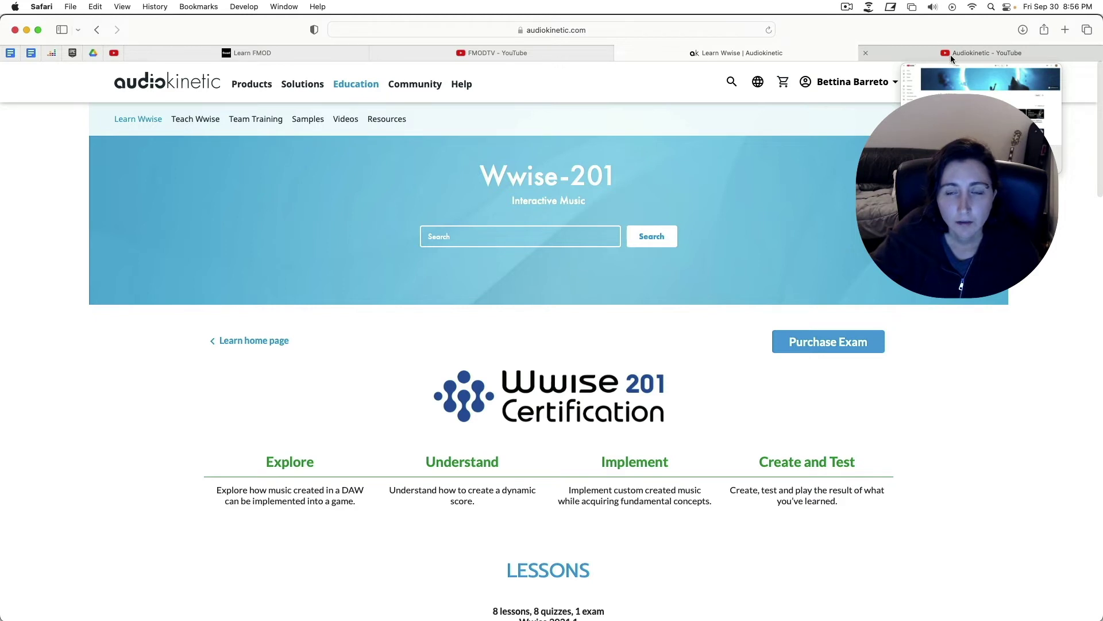
Switch to the Audiokinetic YouTube channel tab.
click(951, 54)
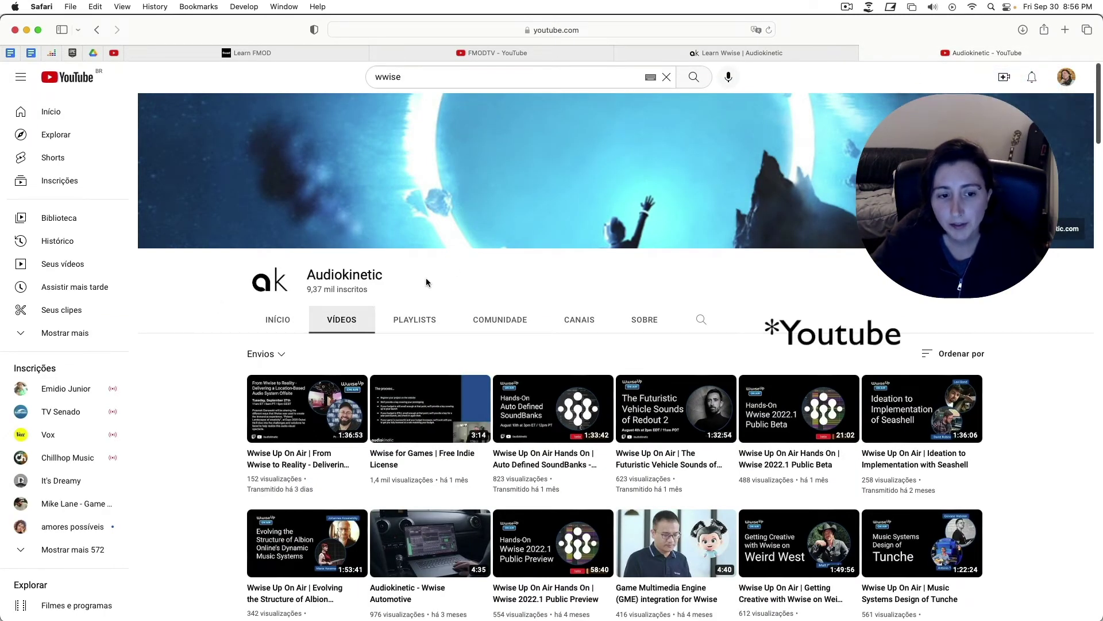
scroll(489, 379, down, 3)
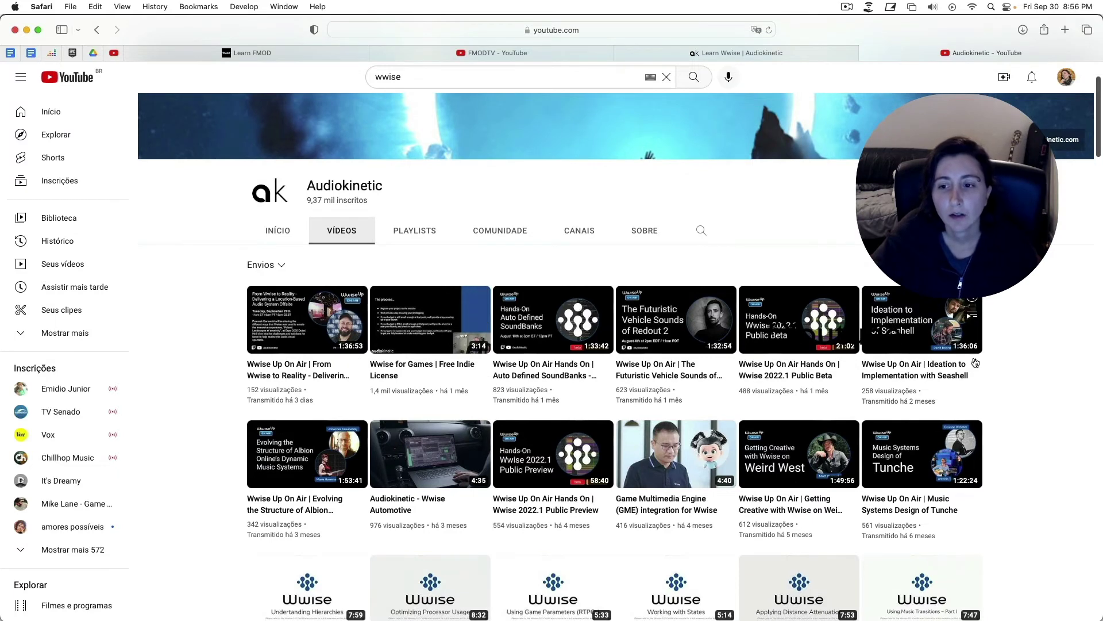
scroll(1065, 393, down, 3)
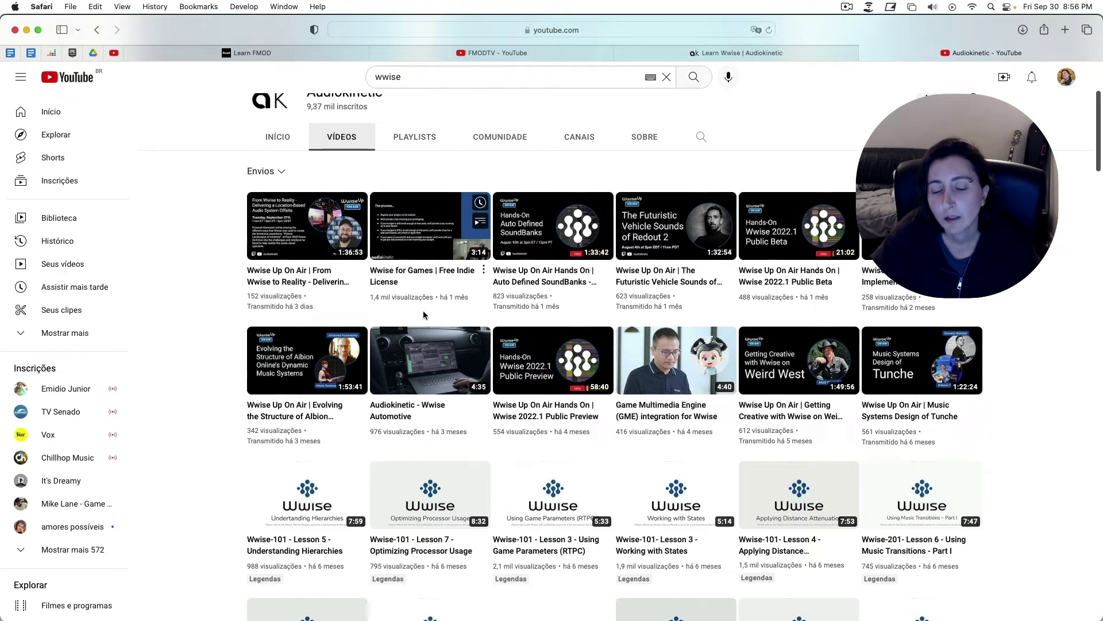
mouse_move(553, 586)
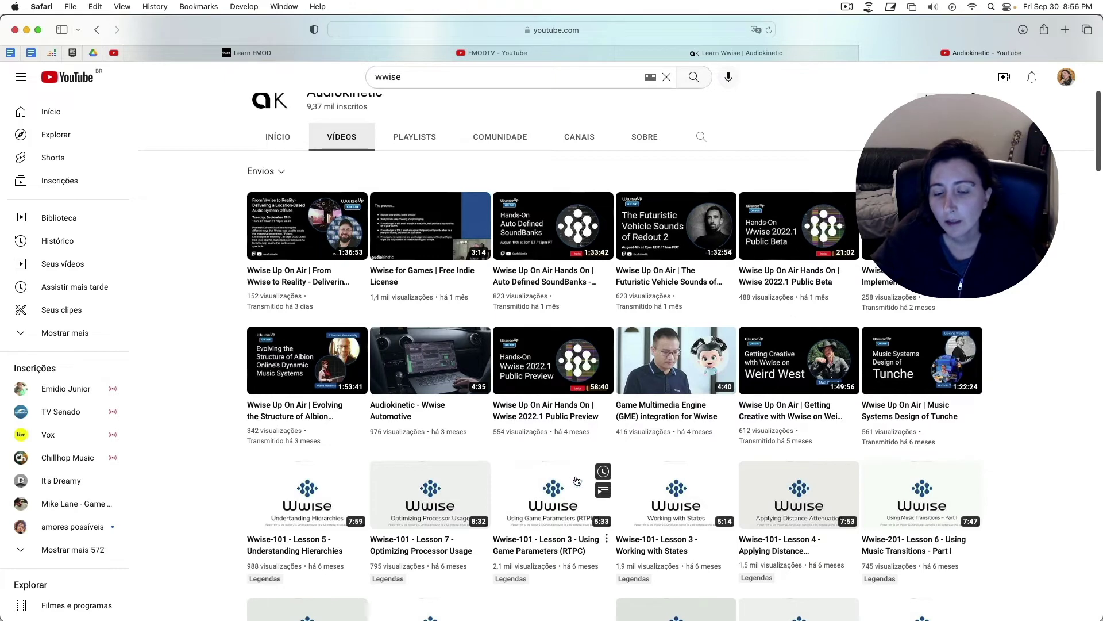
scroll(604, 474, down, 3)
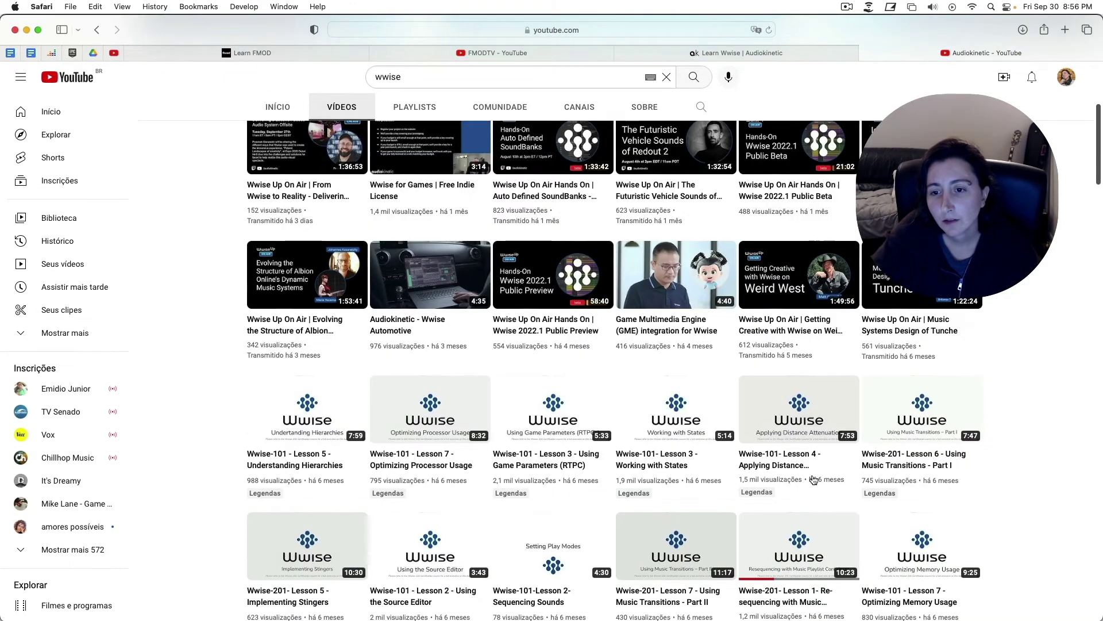
scroll(662, 382, down, 5)
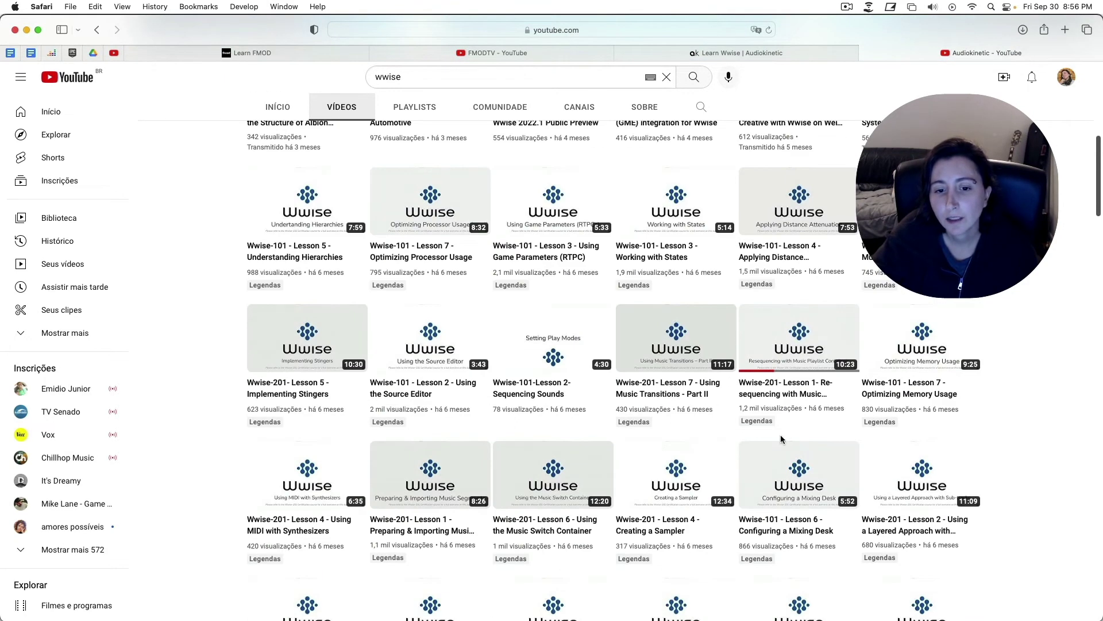
scroll(799, 440, down, 4)
scroll(909, 481, down, 5)
scroll(948, 500, down, 4)
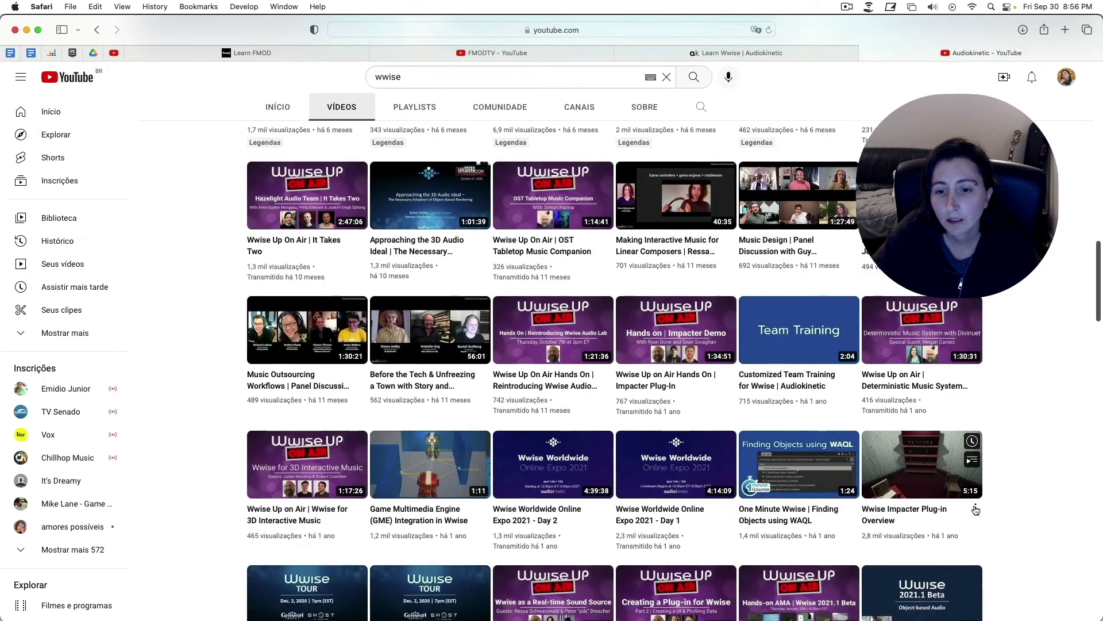
scroll(976, 509, down, 4)
scroll(976, 508, down, 4)
scroll(976, 508, down, 4)
scroll(976, 509, down, 4)
scroll(976, 509, down, 4)
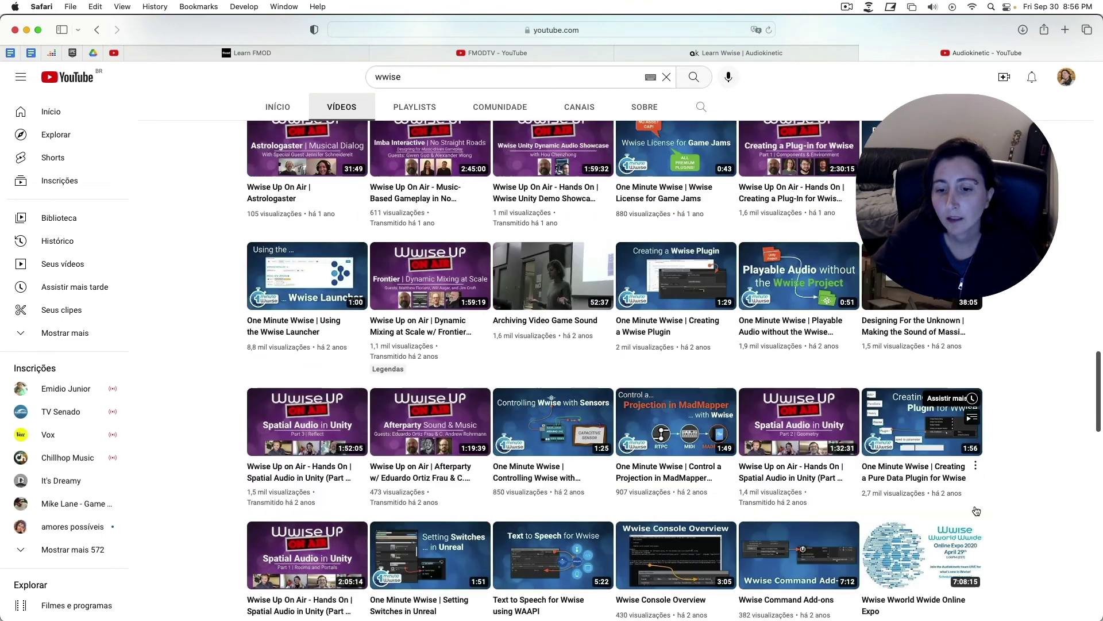
scroll(976, 508, down, 4)
scroll(976, 508, down, 1)
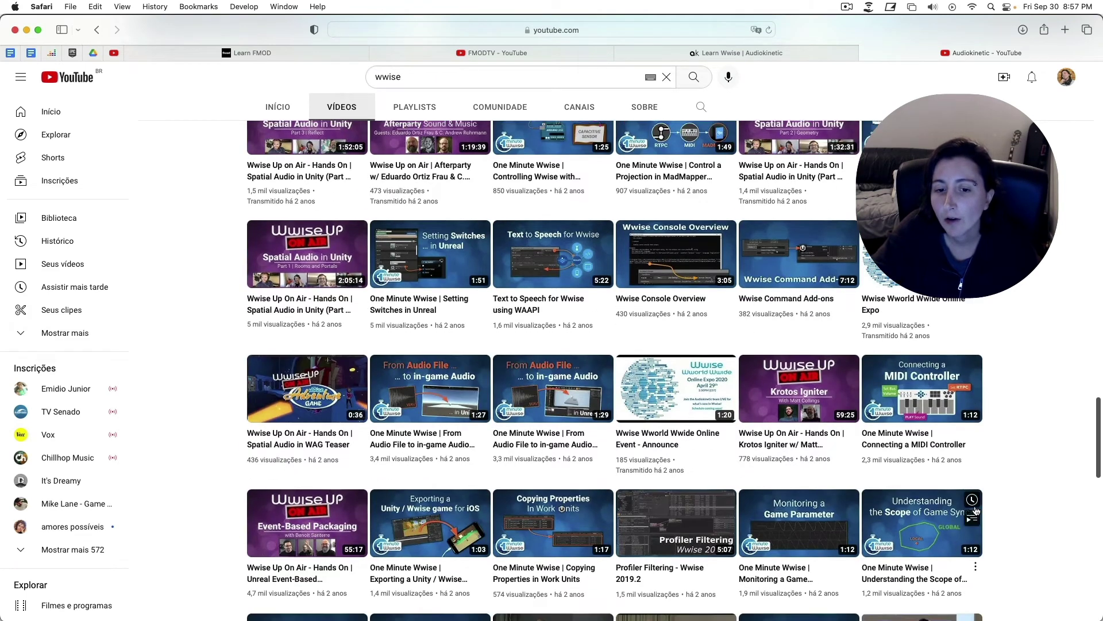
scroll(976, 509, down, 4)
Bring Wwise Launcher forward and advance its Wwise Tips and Tools video carousel.
click(355, 596)
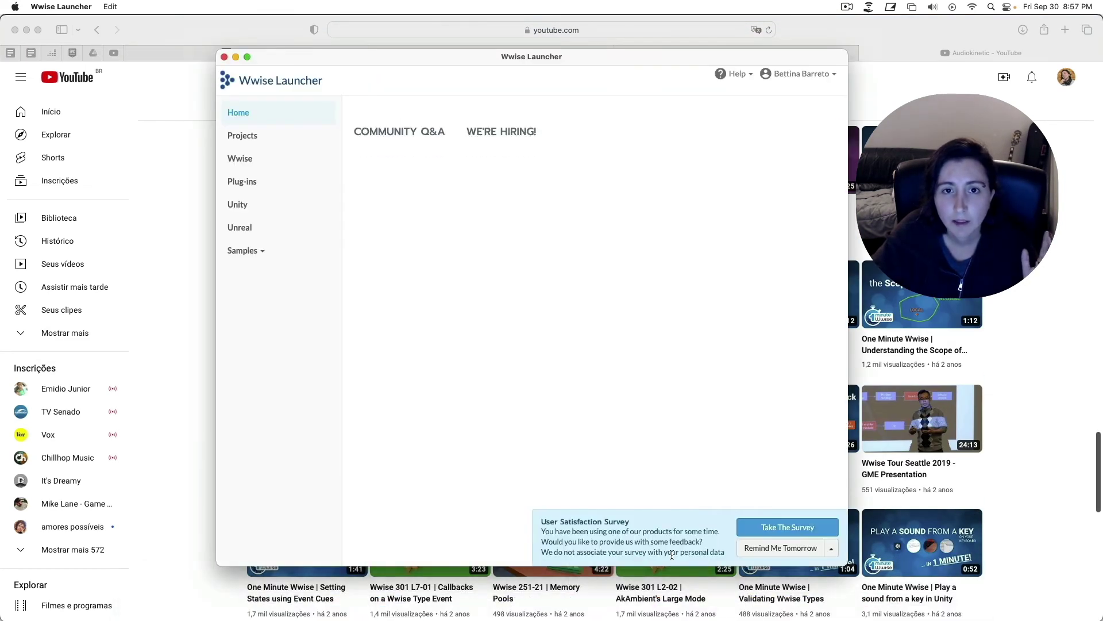
scroll(517, 345, down, 4)
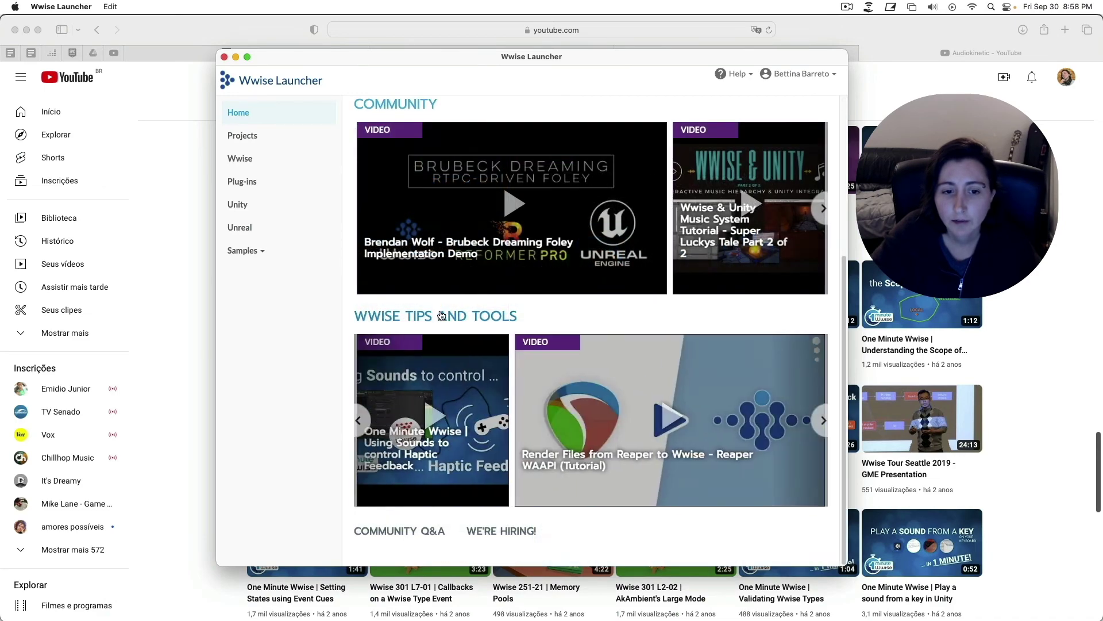
scroll(483, 346, up, 5)
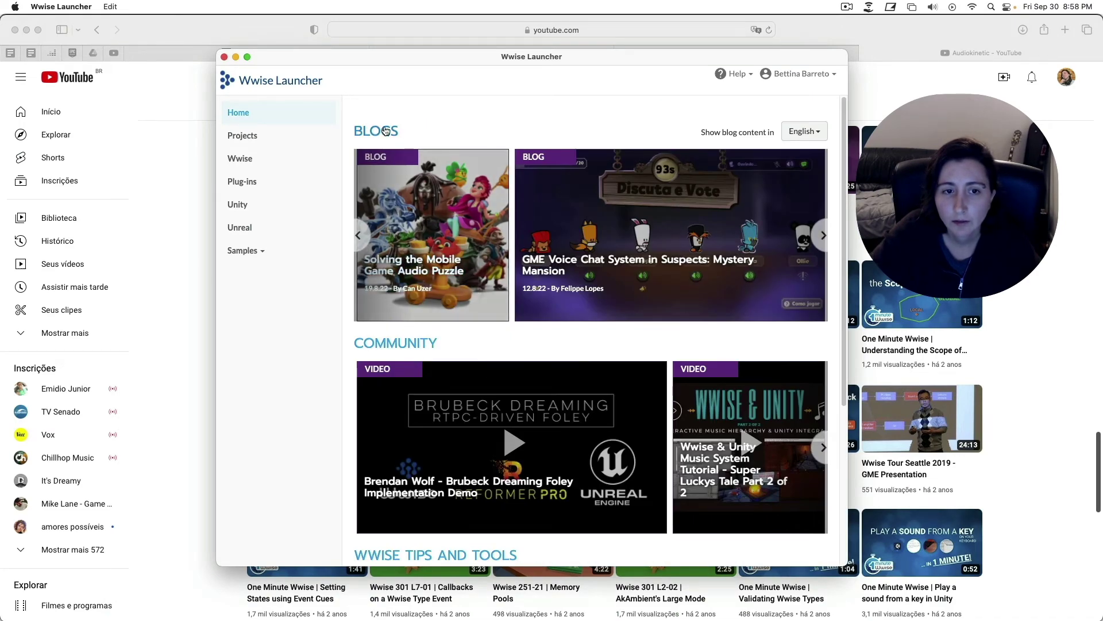
scroll(438, 319, down, 5)
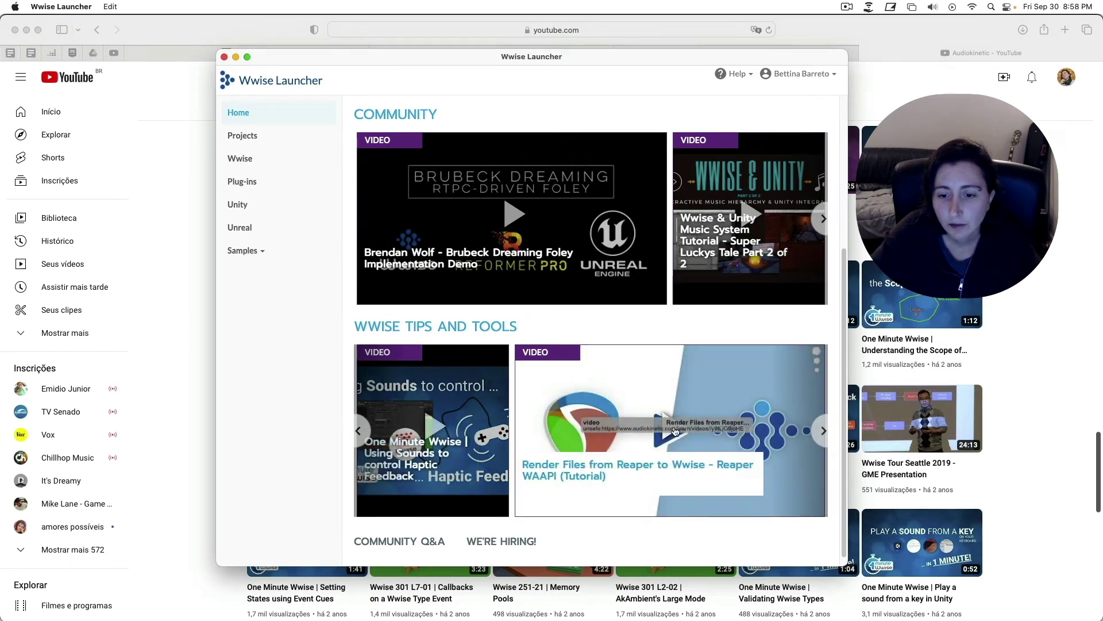
click(824, 431)
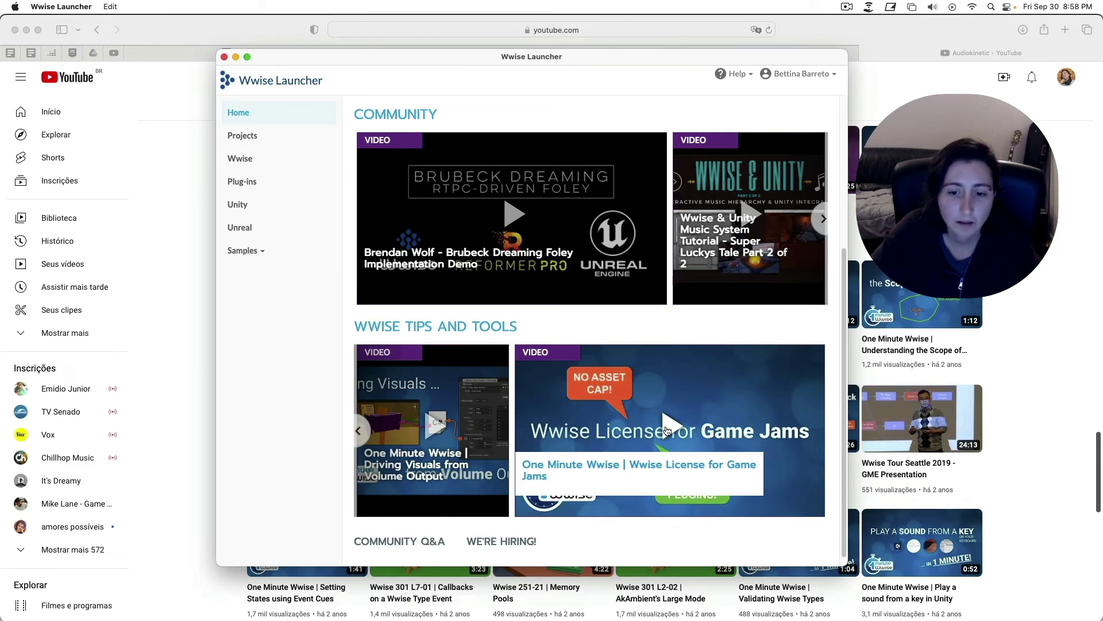
Open the full Wwise Tips and Tools video collection on the Audiokinetic website.
click(426, 326)
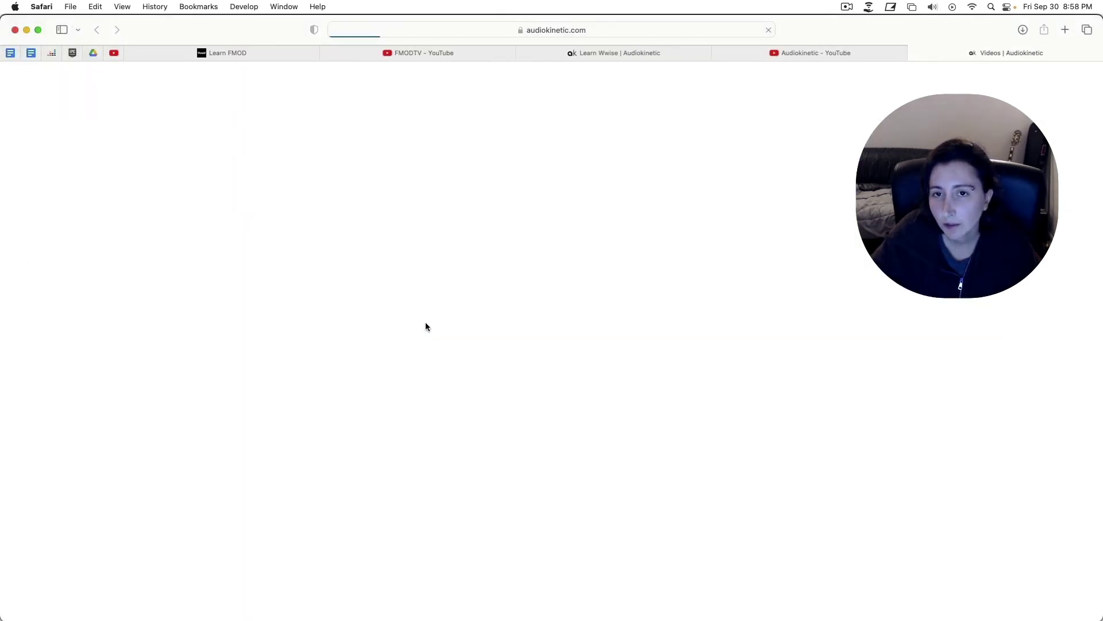
scroll(529, 480, down, 5)
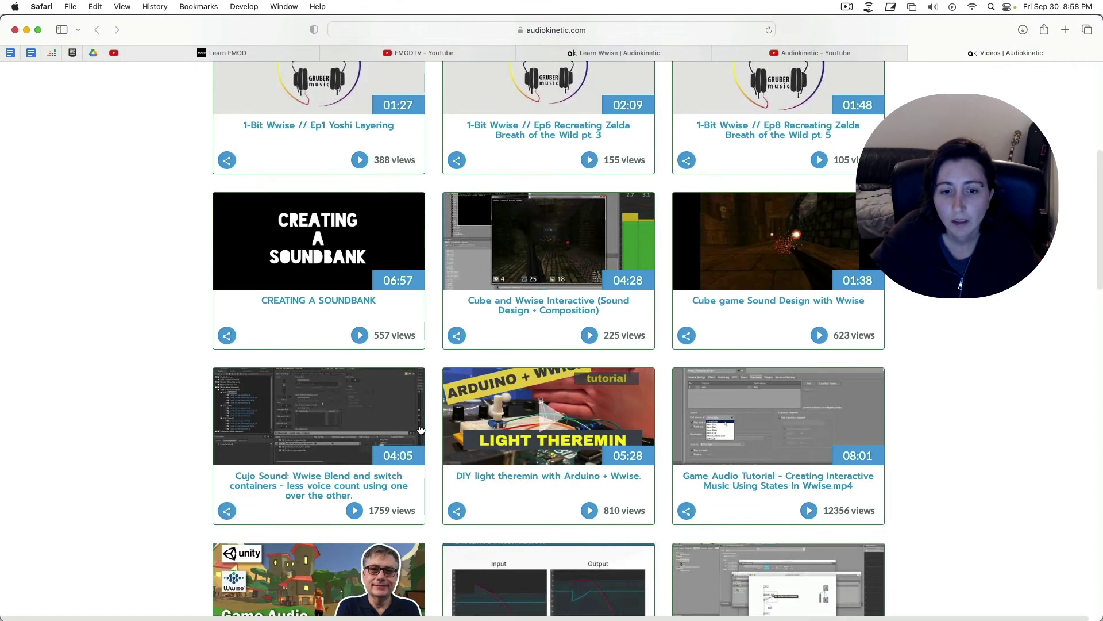
scroll(420, 530, down, 5)
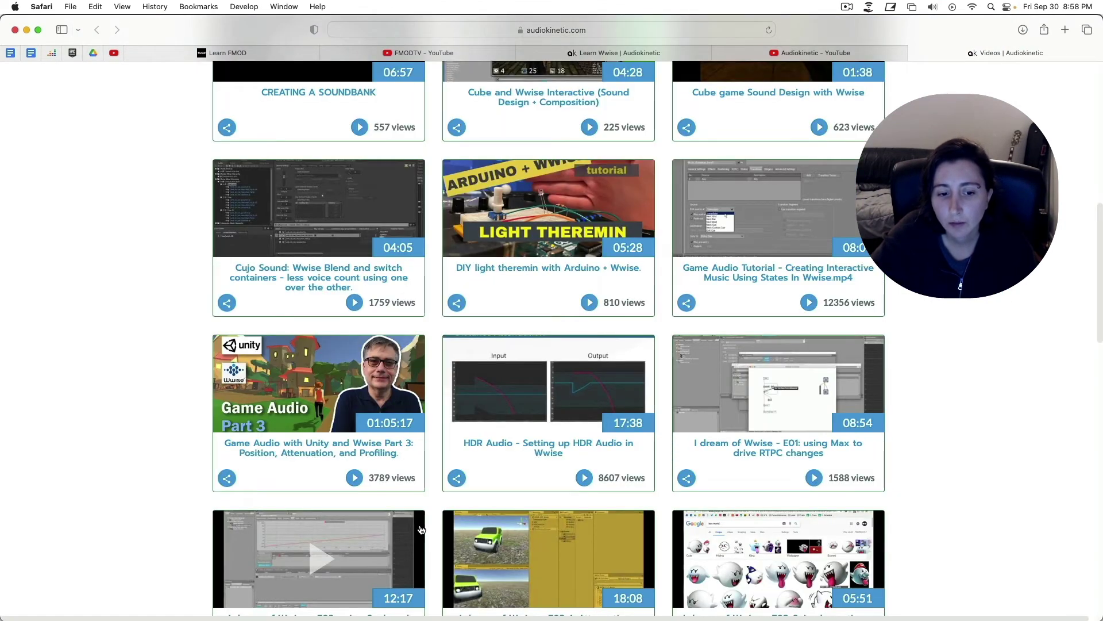
scroll(419, 529, down, 5)
scroll(420, 529, down, 5)
scroll(421, 530, down, 4)
scroll(447, 506, down, 5)
scroll(429, 503, up, 10)
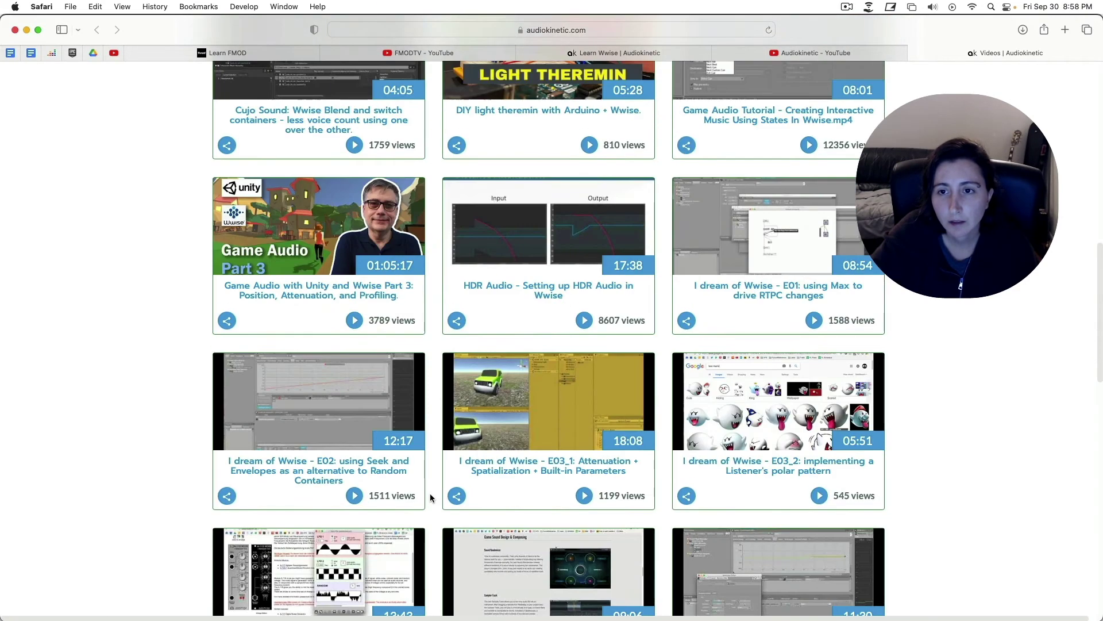
scroll(428, 503, up, 10)
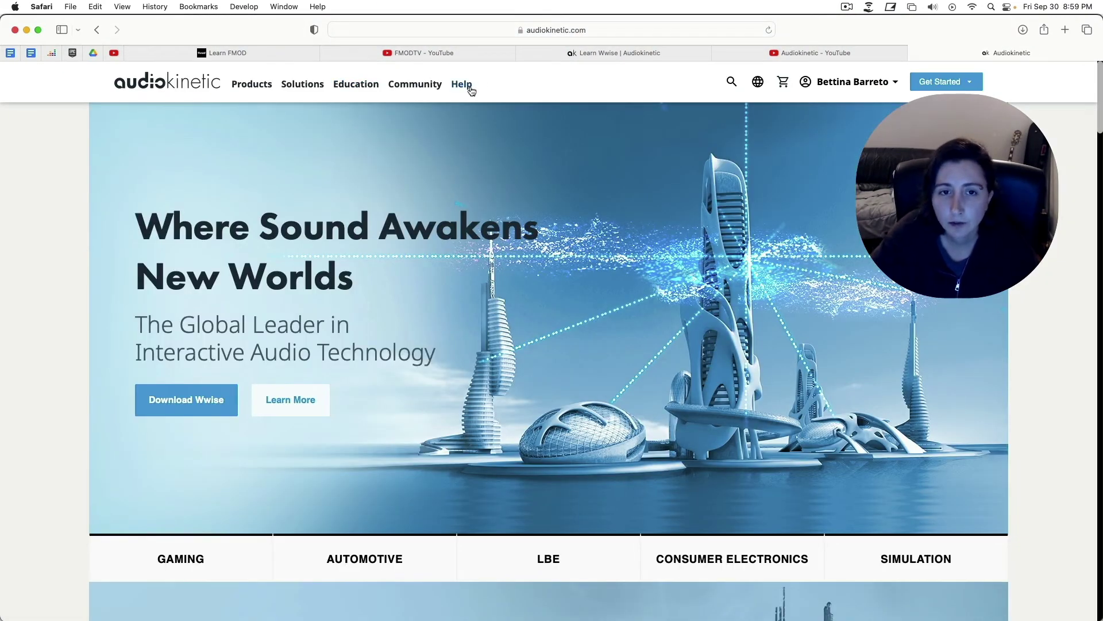
Open Wwise Help documentation and view Getting to Know the Project Explorer under Working with Wwise.
click(462, 83)
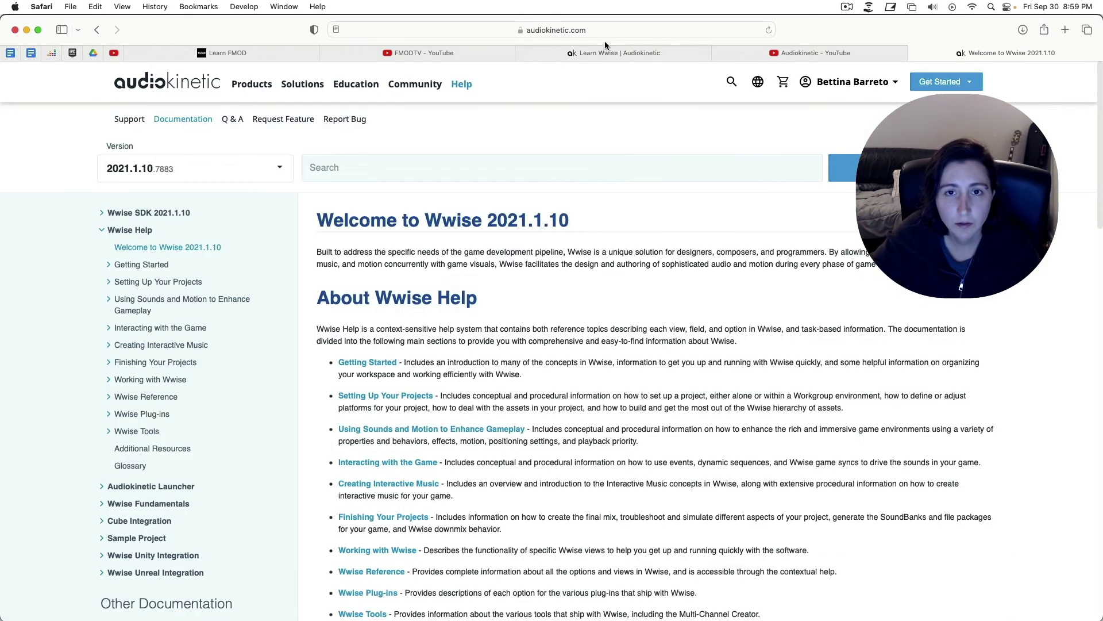
click(609, 30)
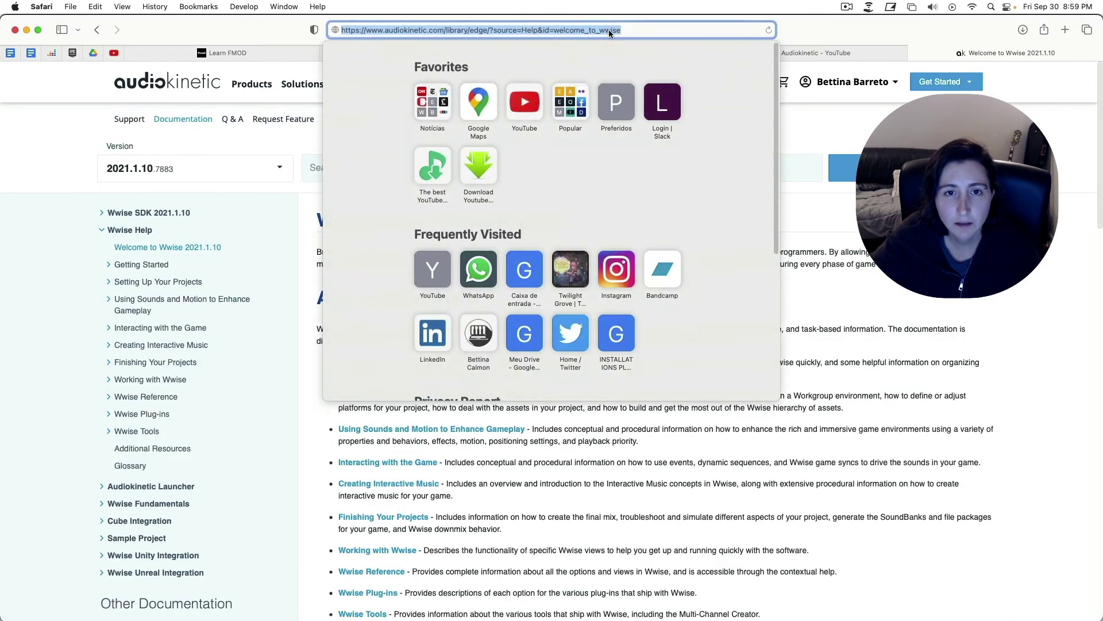
click(277, 164)
scroll(277, 259, down, 4)
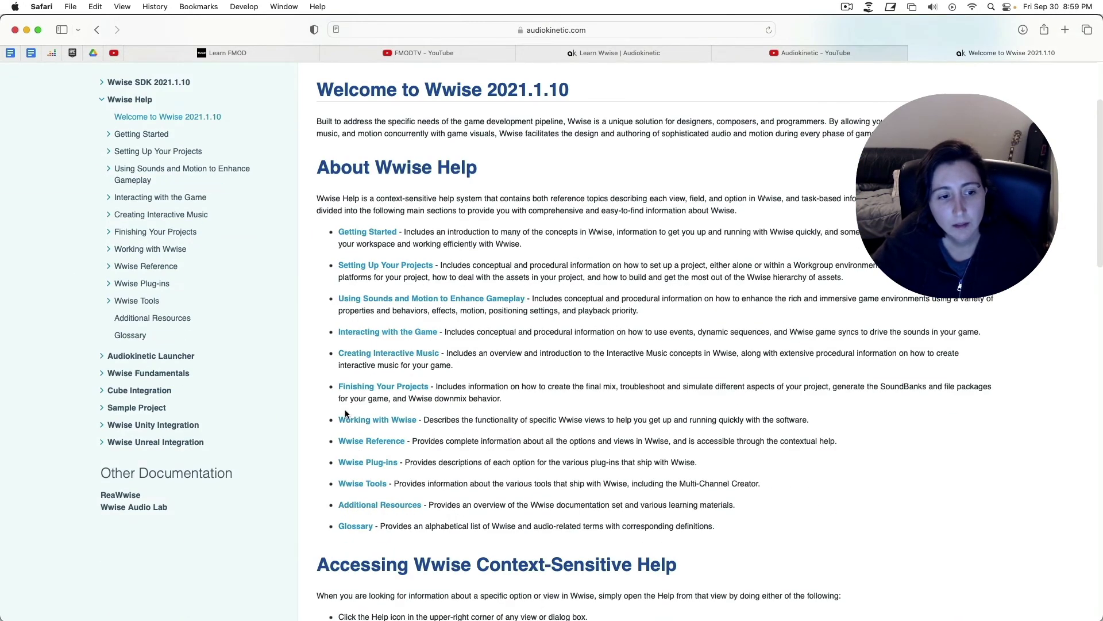
click(111, 250)
click(175, 267)
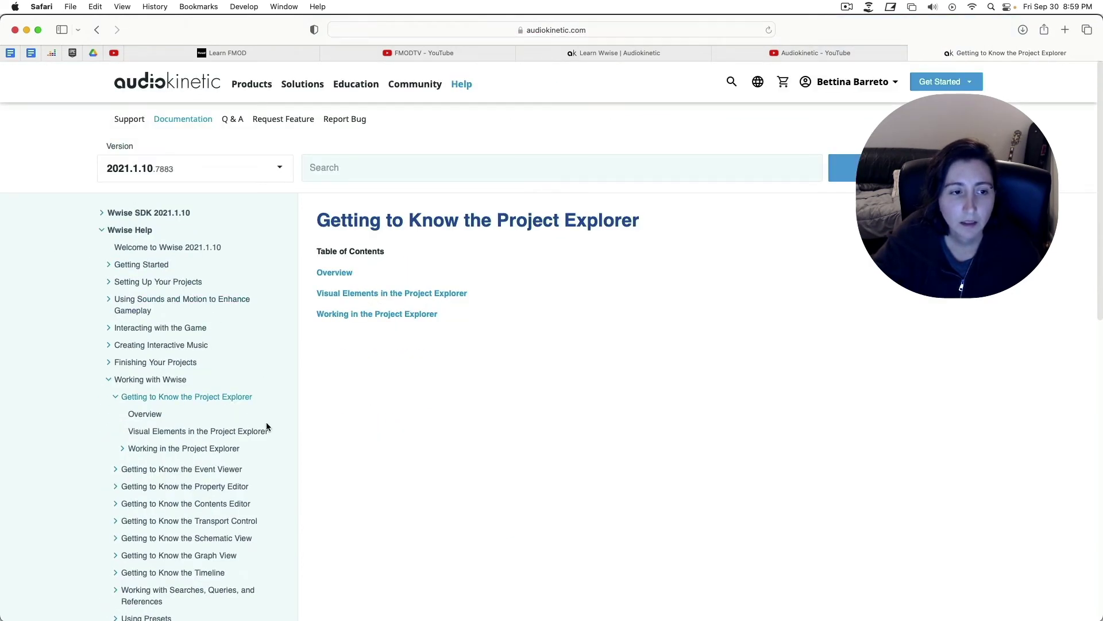
scroll(269, 422, down, 4)
scroll(269, 423, down, 5)
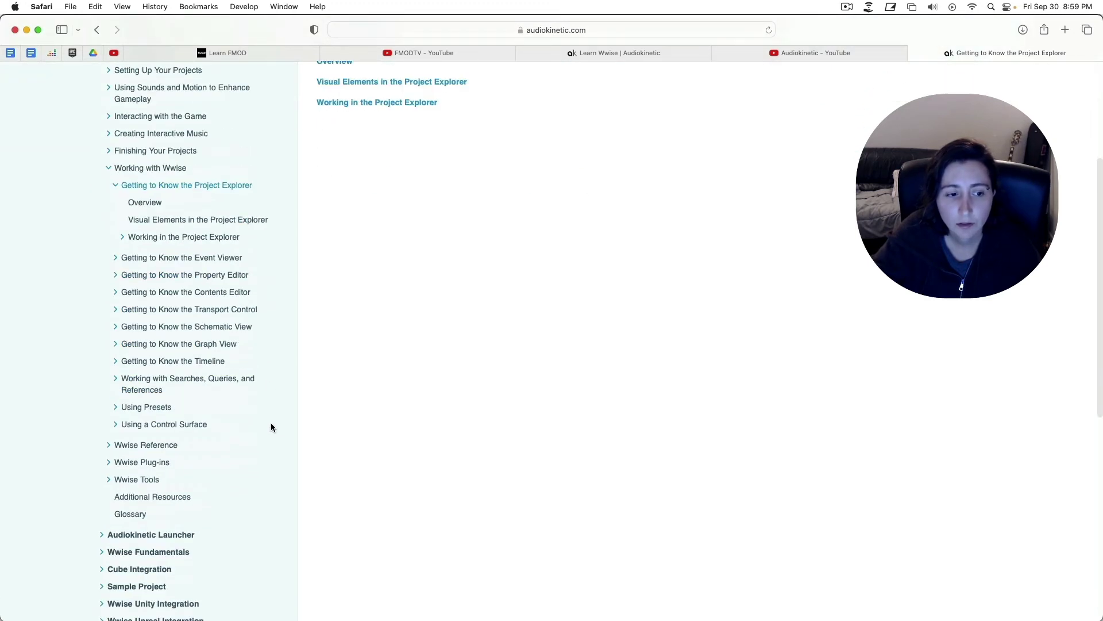
Browse Using SoundFrame, then reach Defining the Playback Behavior for Objects via Object Playback Behaviors.
click(107, 382)
click(173, 402)
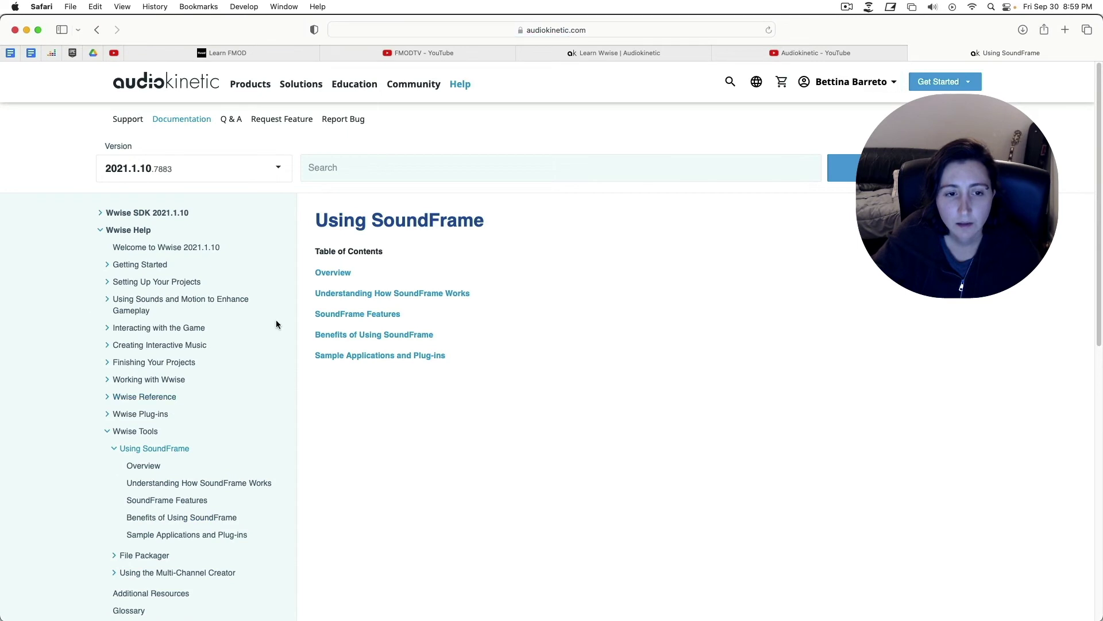
click(213, 307)
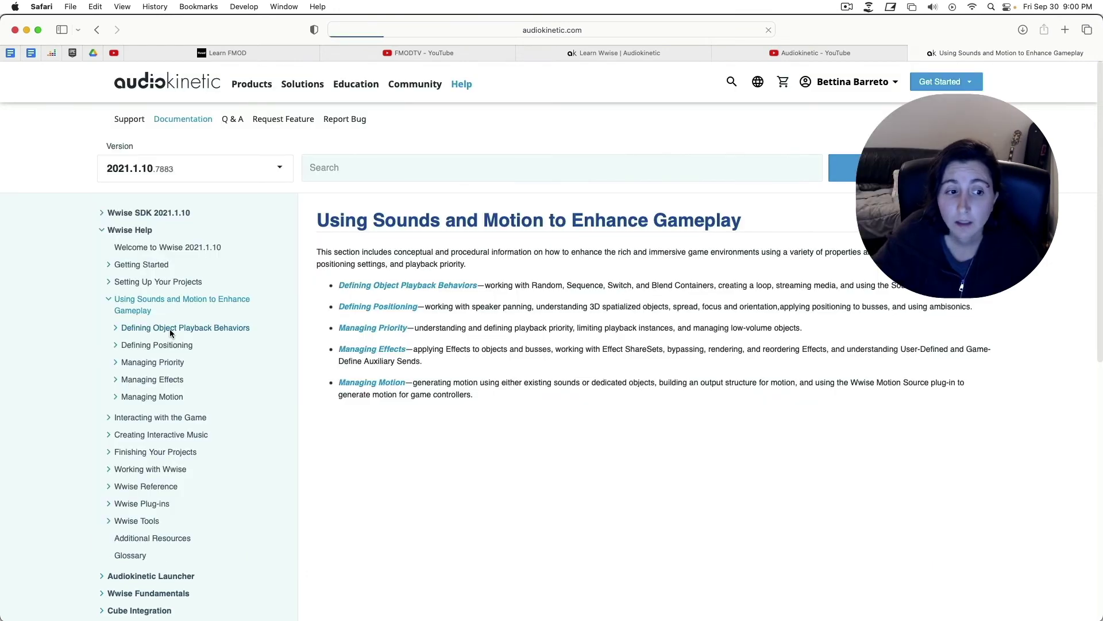
click(184, 327)
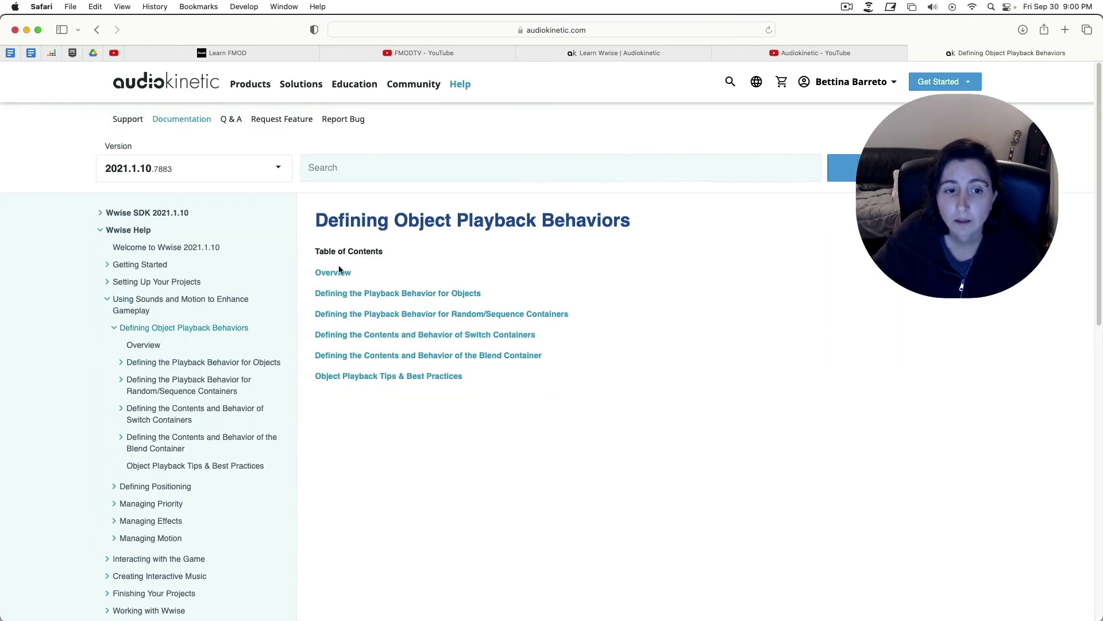
click(353, 294)
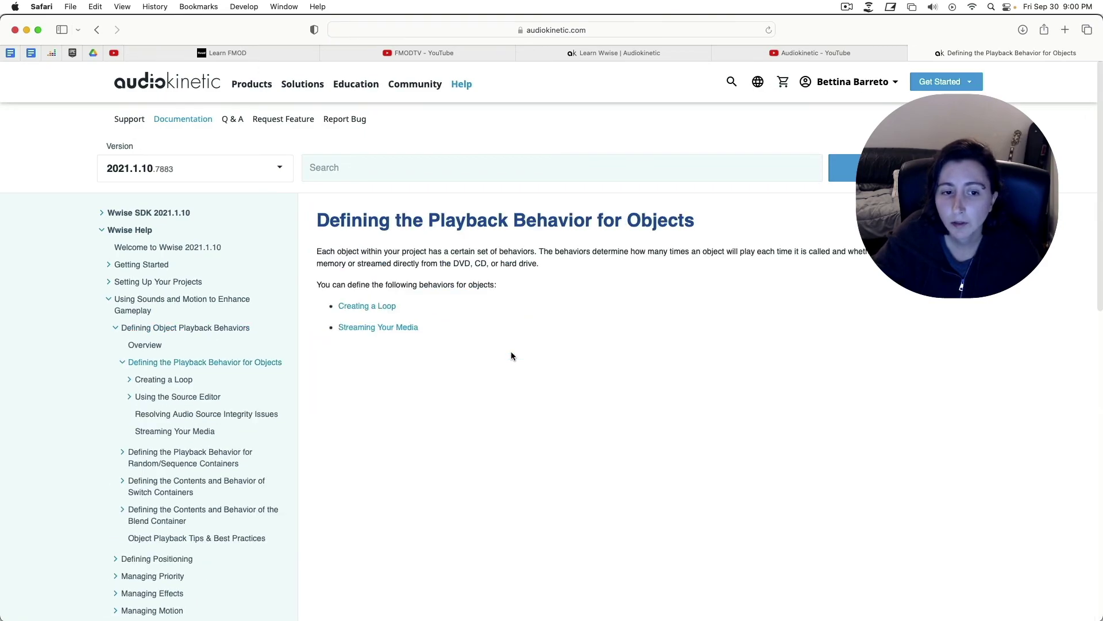